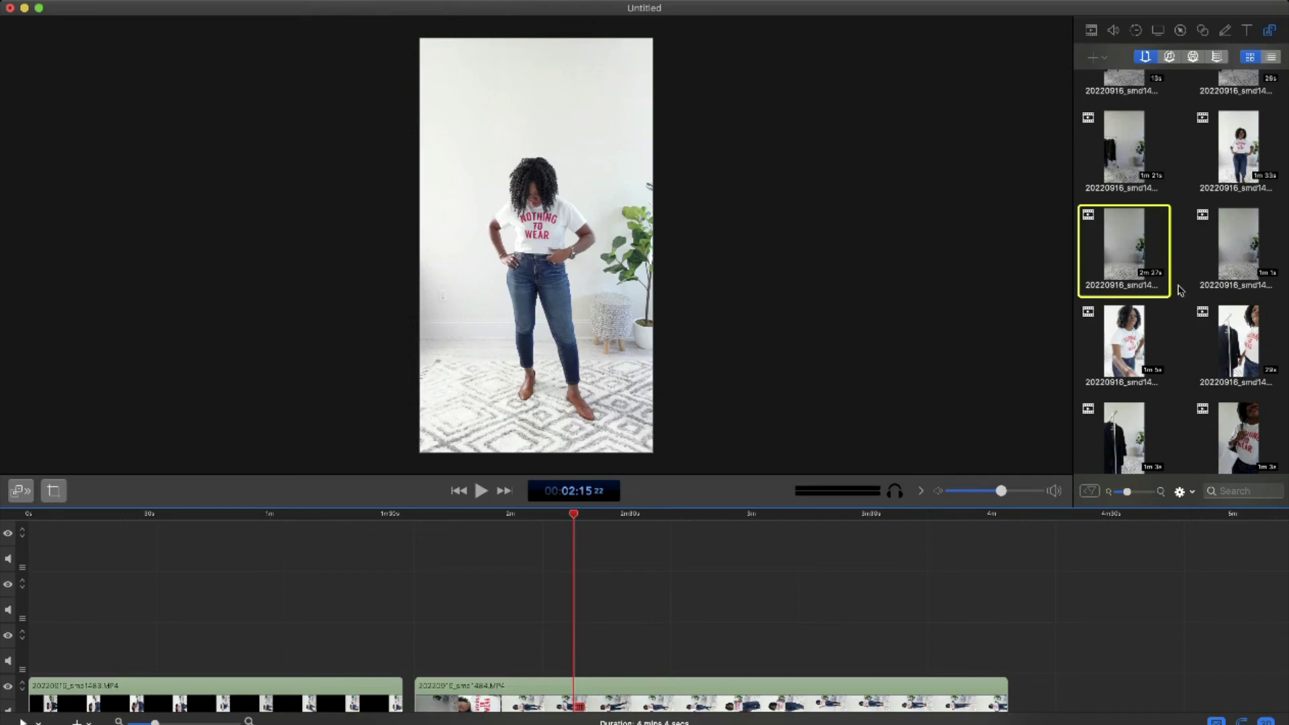
Add the 1m 1s clip, 20220916_smd1485.MP4, to the timeline on the track above the existing clips, after the smd1484 clip
{"action": "scroll", "coordinate": [1181, 290], "scroll_direction": "down", "scroll_amount": 10}
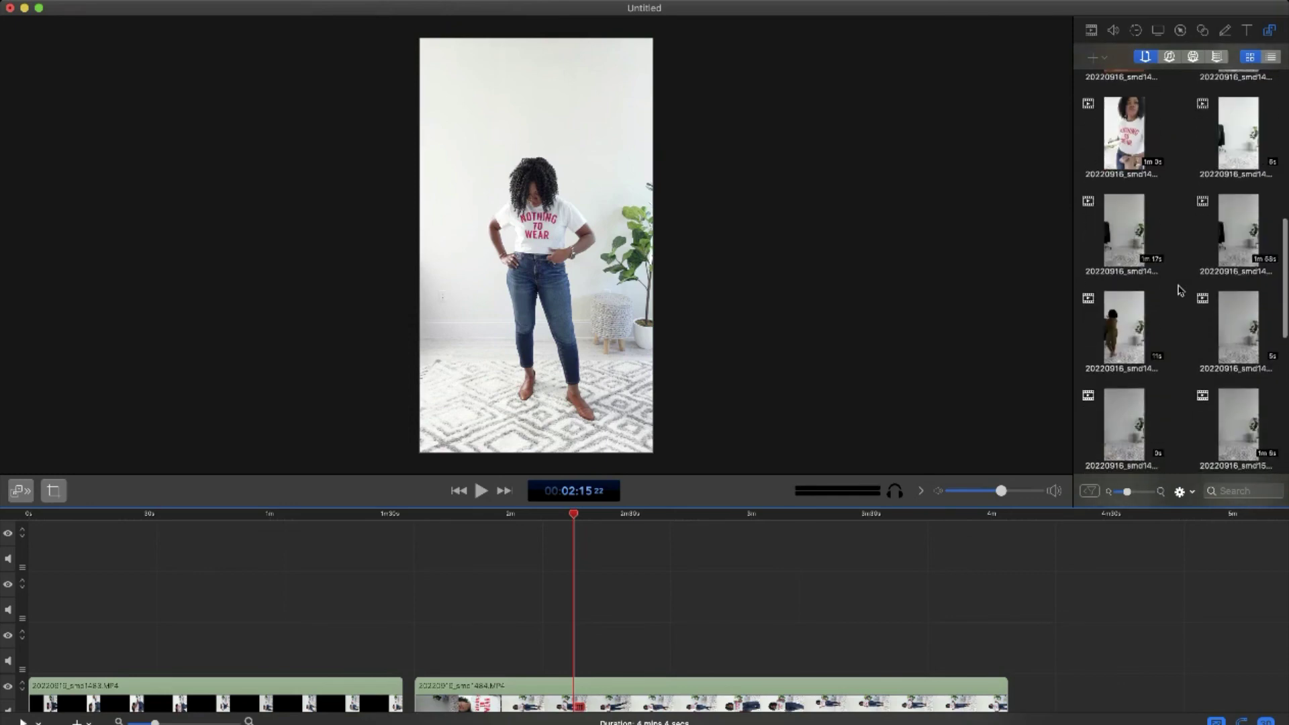
{"action": "scroll", "coordinate": [1181, 290], "scroll_direction": "up", "scroll_amount": 5}
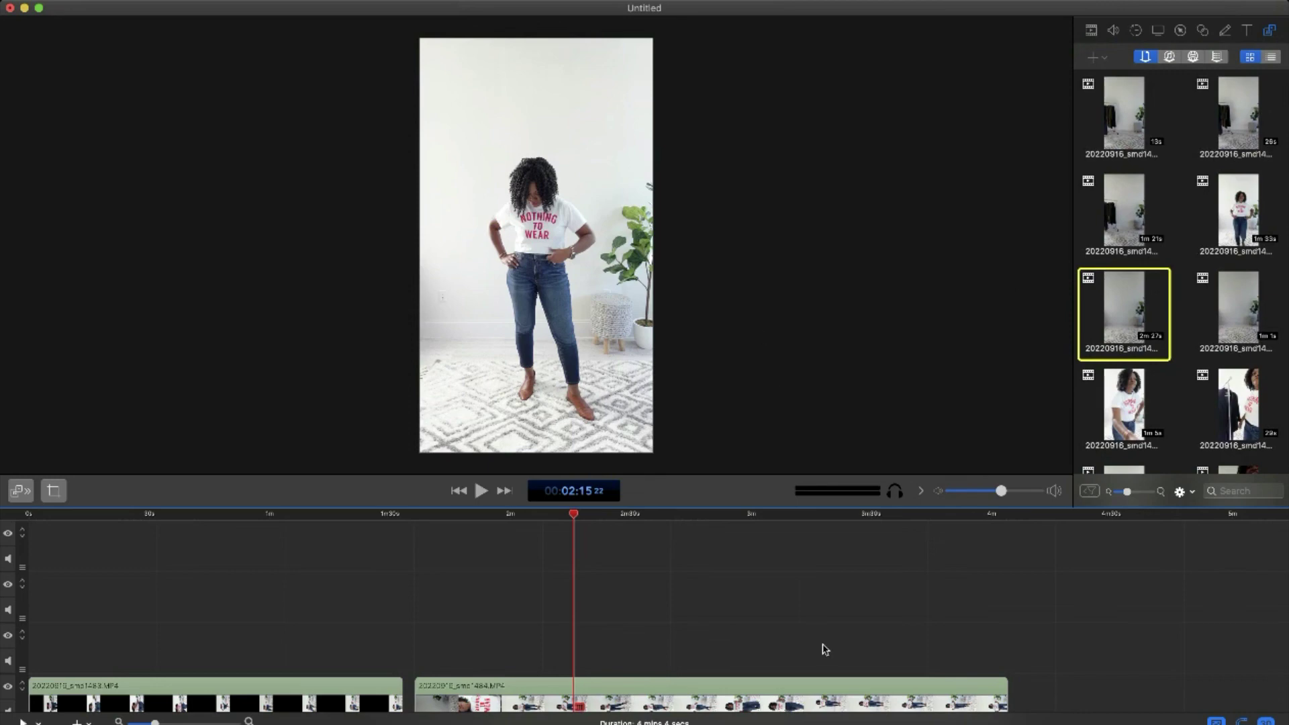
{"action": "scroll", "coordinate": [667, 648], "scroll_direction": "down", "scroll_amount": 2}
{"action": "scroll", "coordinate": [1191, 318], "scroll_direction": "down", "scroll_amount": 2}
{"action": "scroll", "coordinate": [1235, 134], "scroll_direction": "down", "scroll_amount": 2}
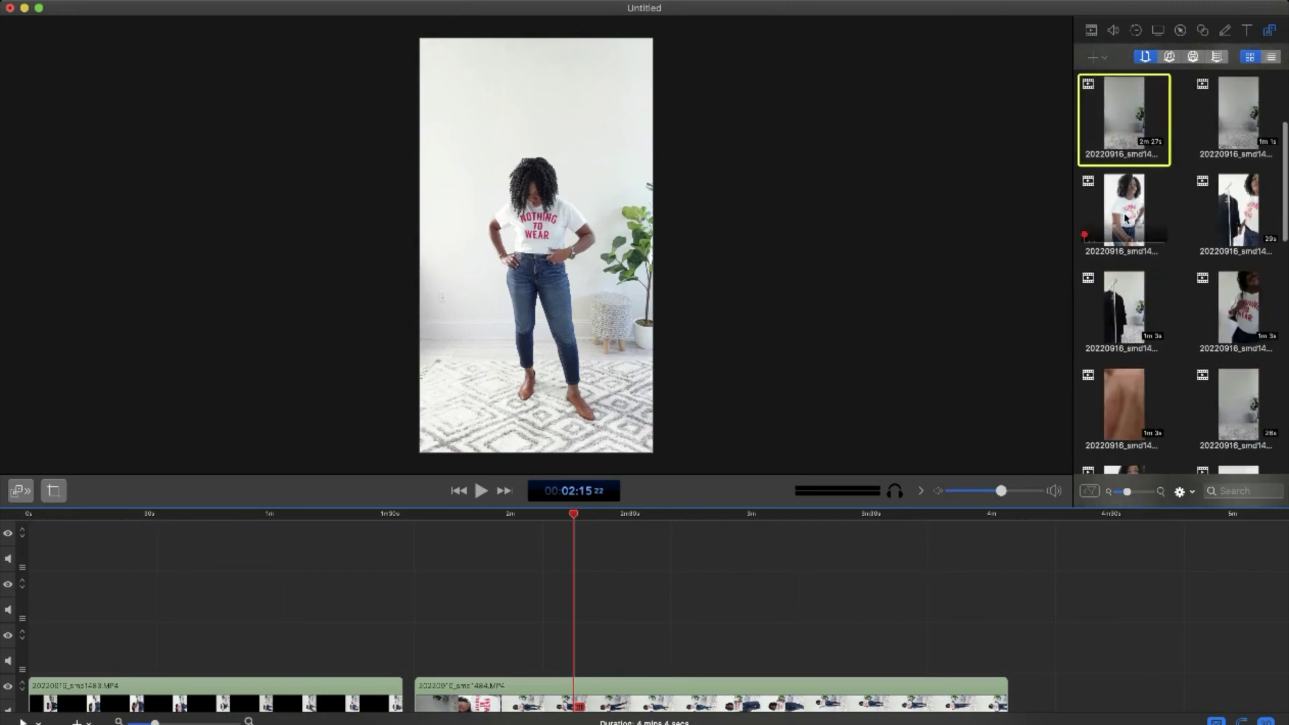
{"action": "left_click", "coordinate": [1239, 128]}
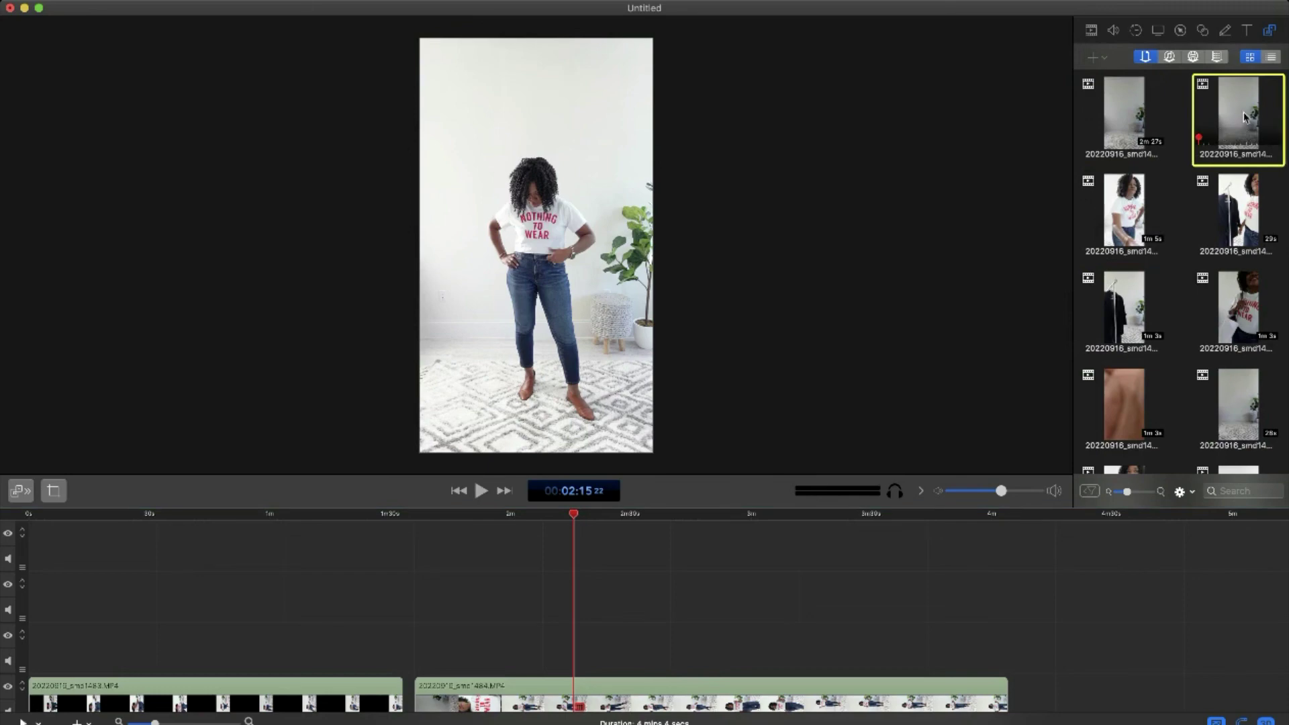
{"action": "left_click_drag", "start_coordinate": [1207, 603], "coordinate": [1140, 668]}
{"action": "scroll", "coordinate": [1074, 648], "scroll_direction": "right", "scroll_amount": 5}
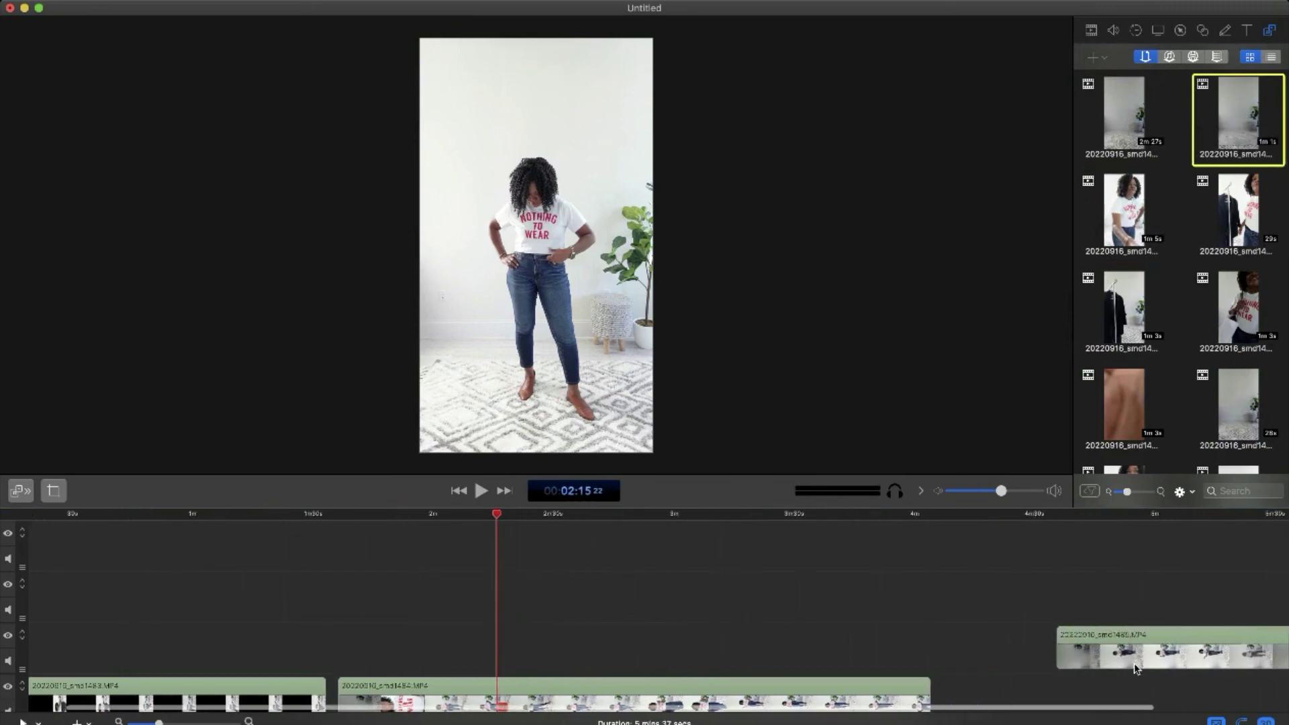
Rotate the smd1485 clip upright and scale it up to fill the whole portrait canvas
{"action": "left_click", "coordinate": [1042, 648]}
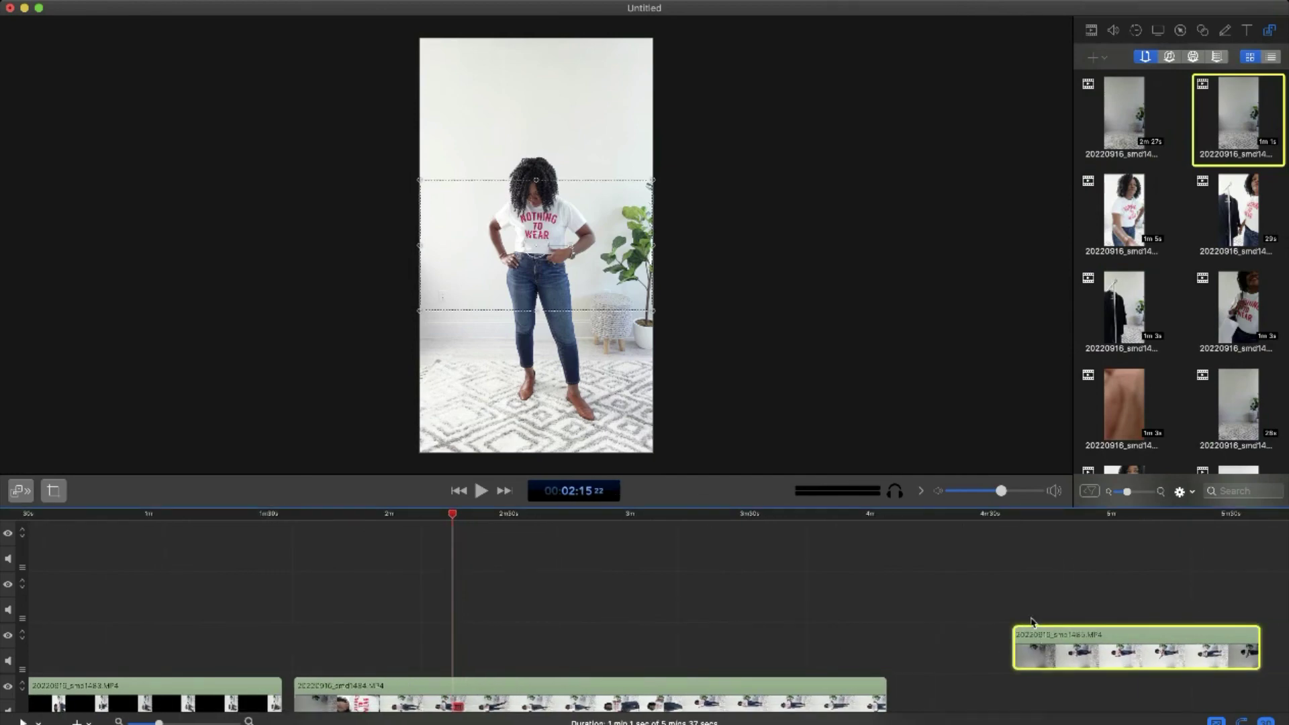
{"action": "left_click_drag", "start_coordinate": [453, 517], "coordinate": [1046, 626]}
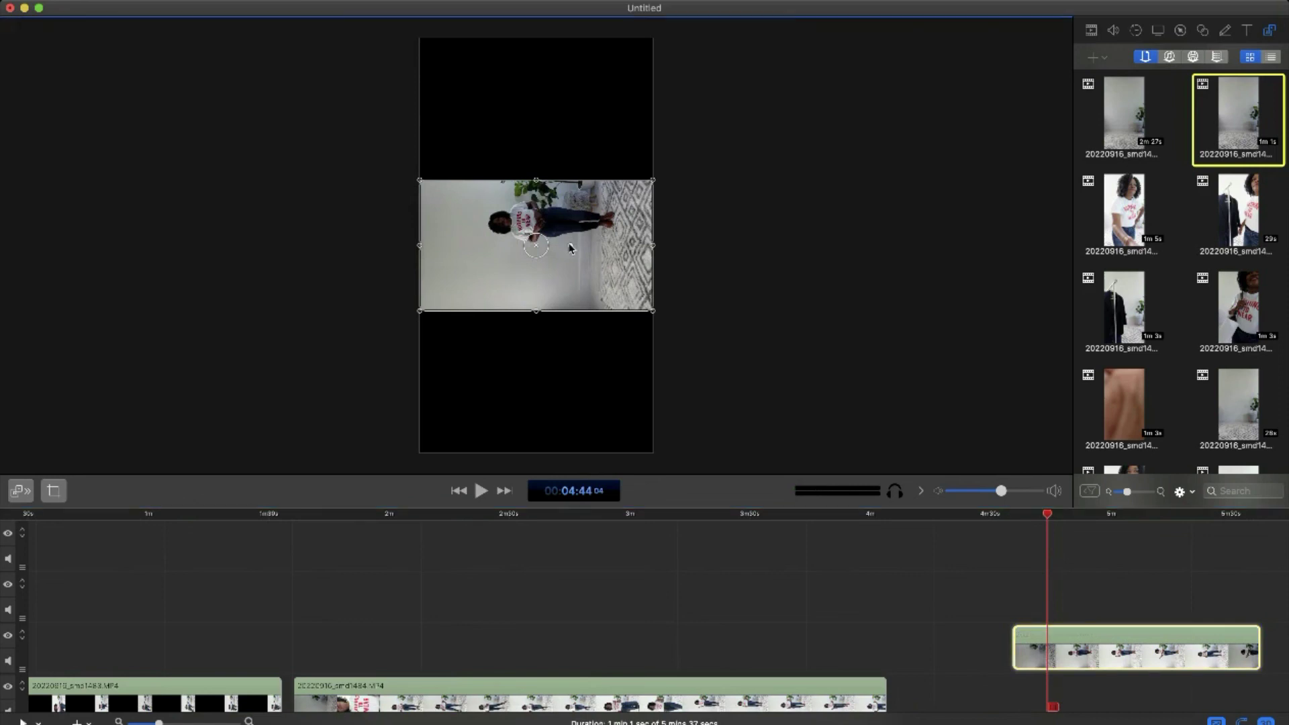
{"action": "left_click_drag", "start_coordinate": [570, 248], "coordinate": [503, 194]}
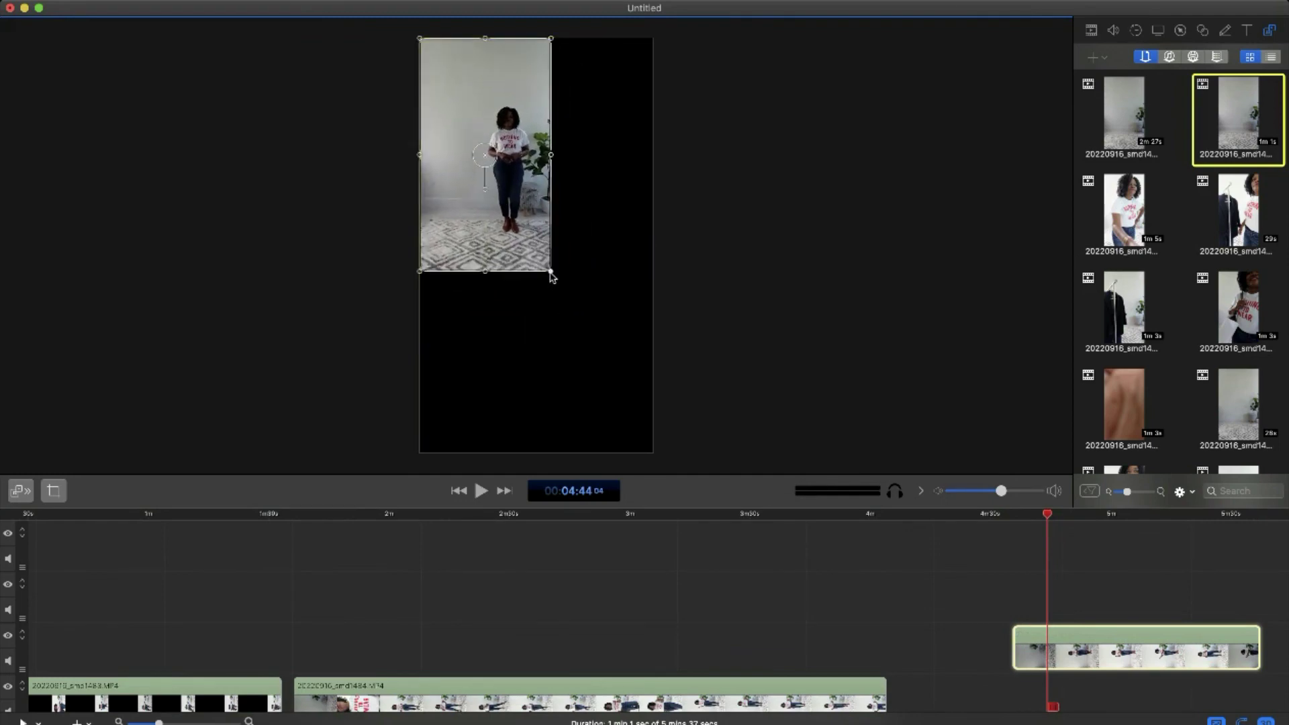
{"action": "left_click_drag", "start_coordinate": [551, 272], "coordinate": [652, 453]}
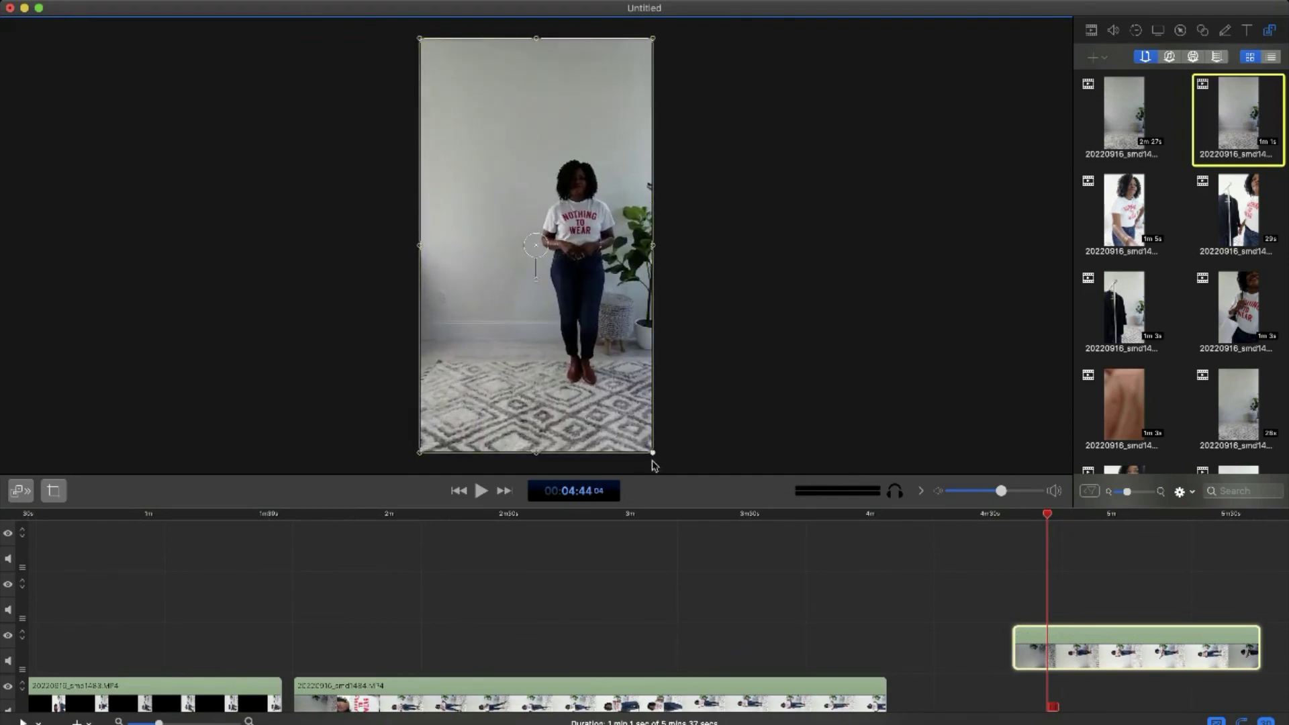
Move the smd1485 clip down to the lowest visible track, placing it behind the smd1484 clip
{"action": "left_click", "coordinate": [1063, 647]}
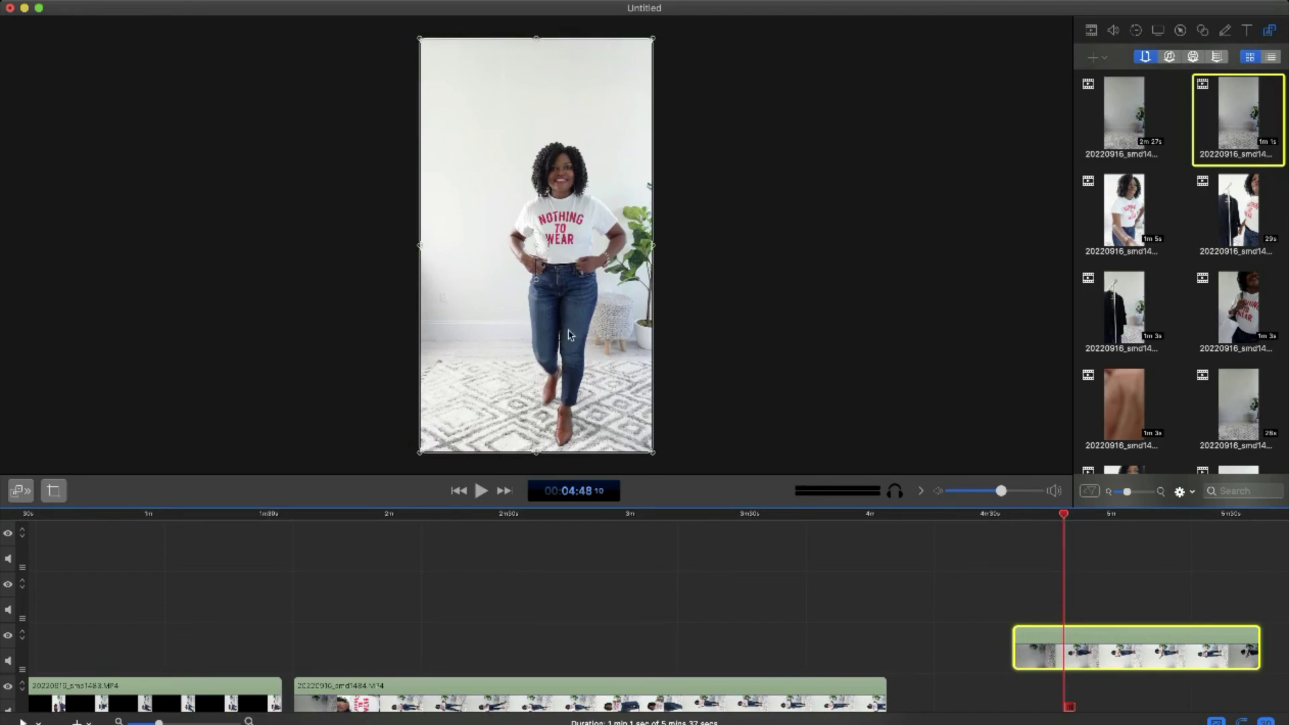
{"action": "left_click", "coordinate": [665, 355]}
{"action": "left_click", "coordinate": [580, 286]}
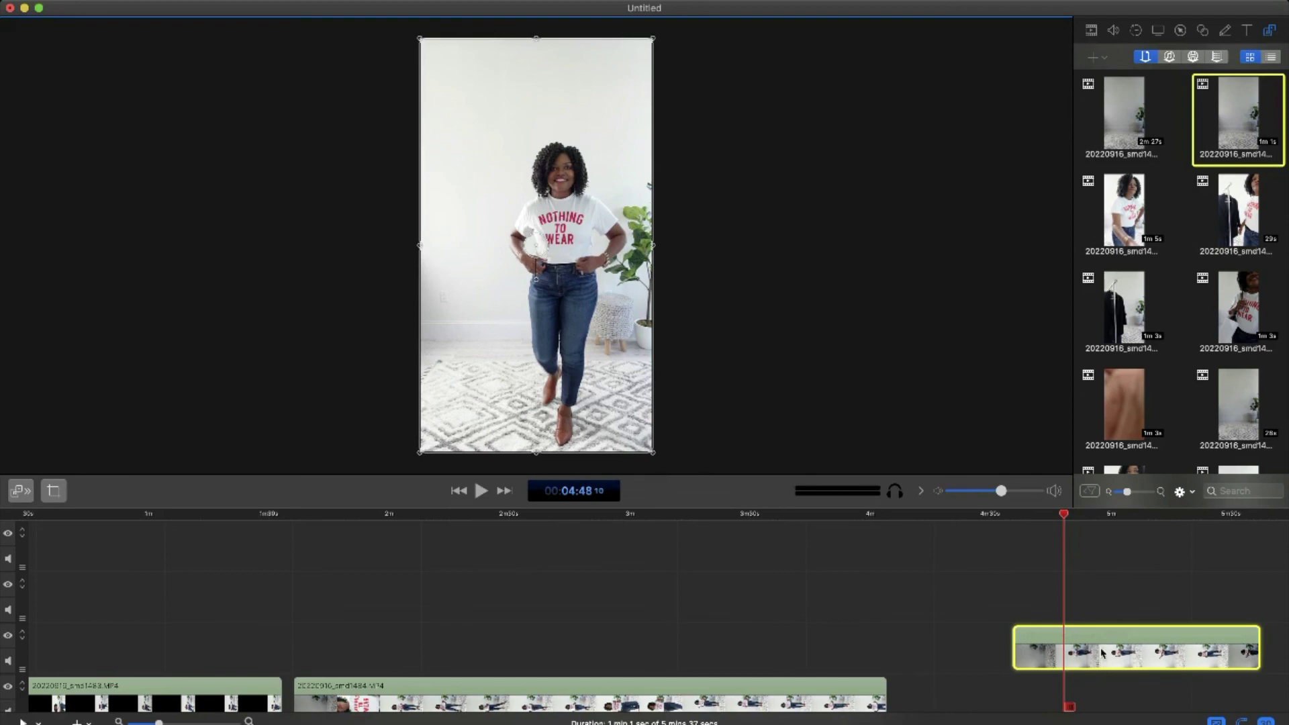
{"action": "left_click_drag", "start_coordinate": [1102, 659], "coordinate": [1018, 702]}
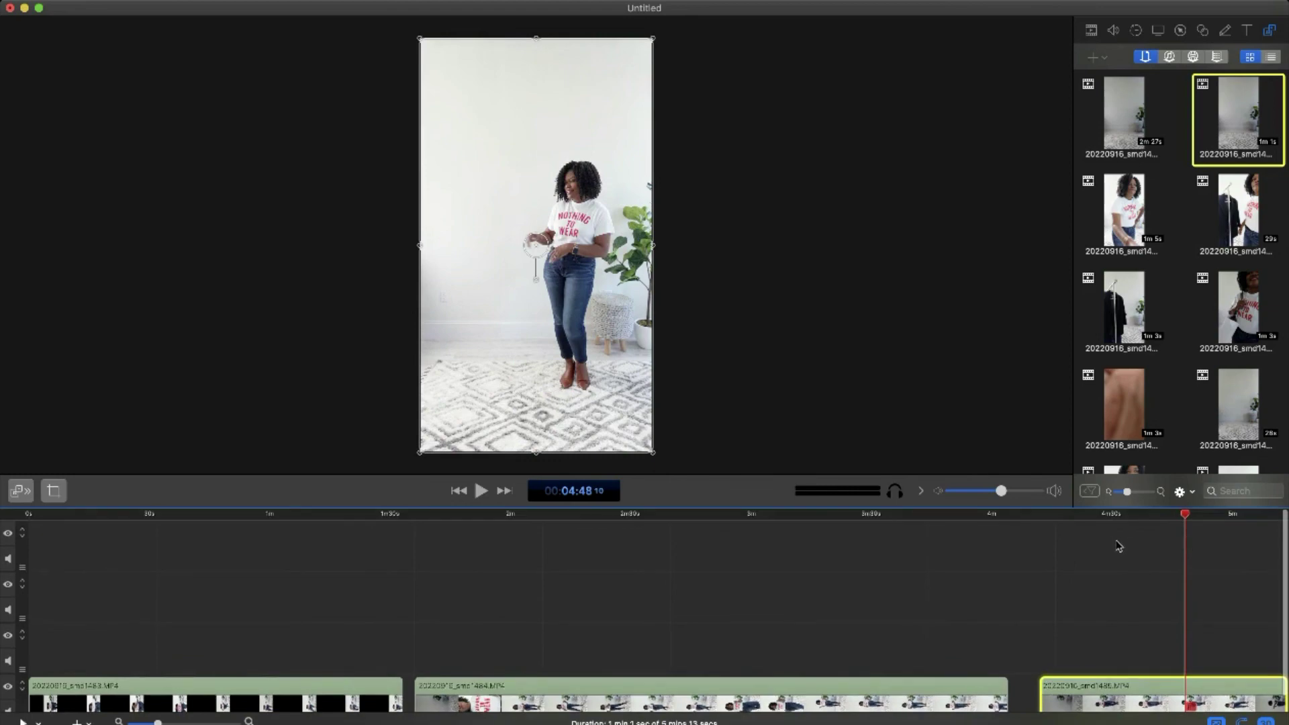
Split the smd1484 clip at about 2:05, at the end of the hand-on-hip pose
{"action": "left_click_drag", "start_coordinate": [1185, 515], "coordinate": [700, 520]}
{"action": "left_click", "coordinate": [784, 603]}
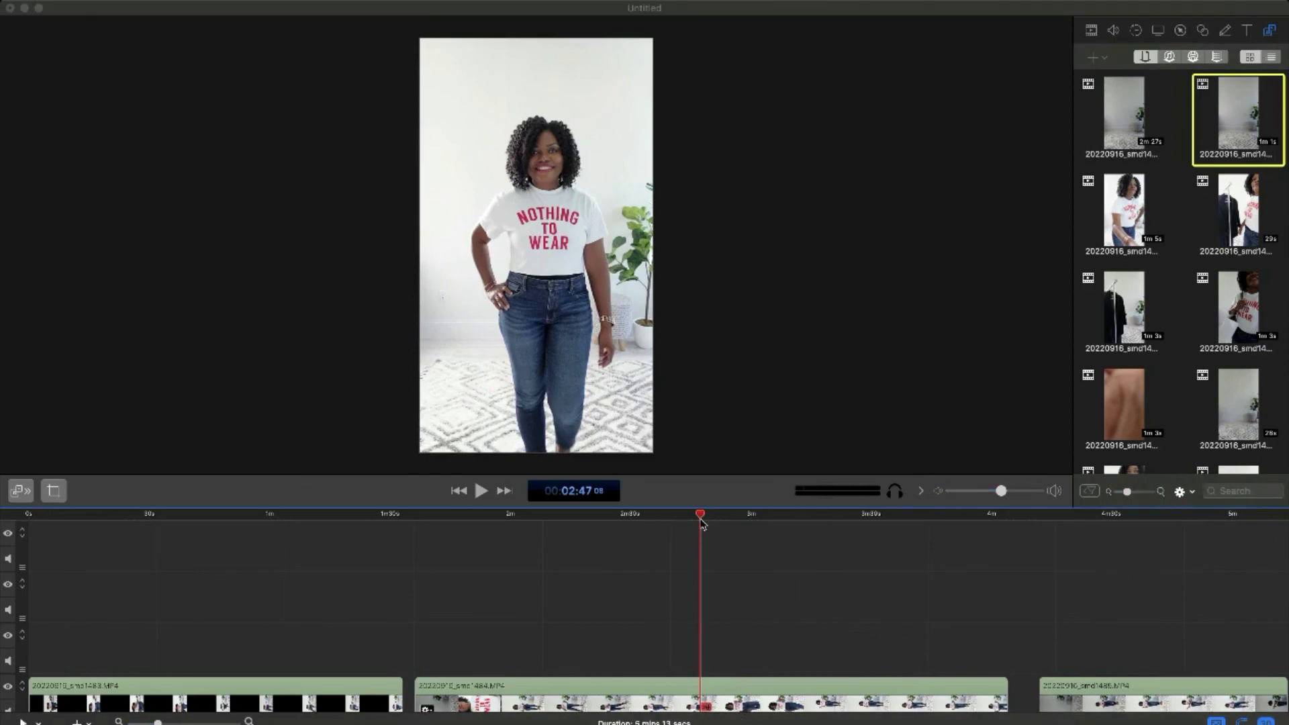
{"action": "left_click_drag", "start_coordinate": [542, 537], "coordinate": [516, 562]}
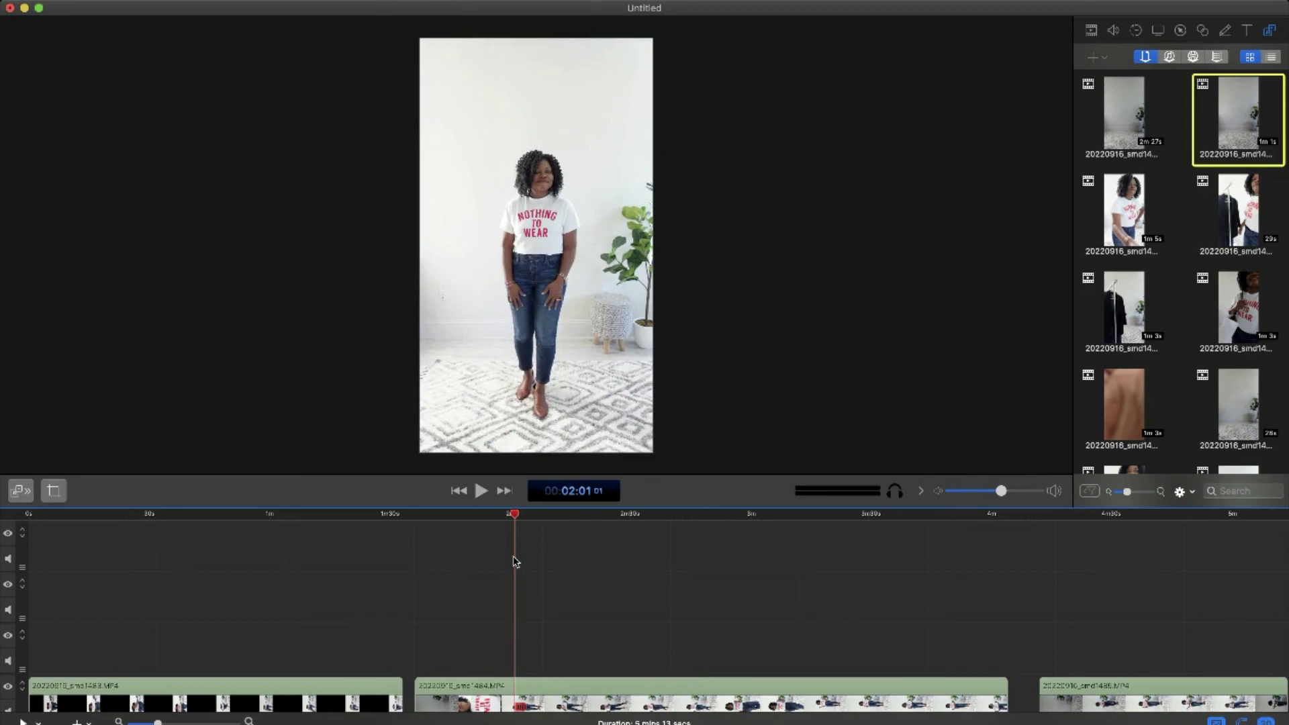
{"action": "left_click_drag", "start_coordinate": [515, 562], "coordinate": [523, 560]}
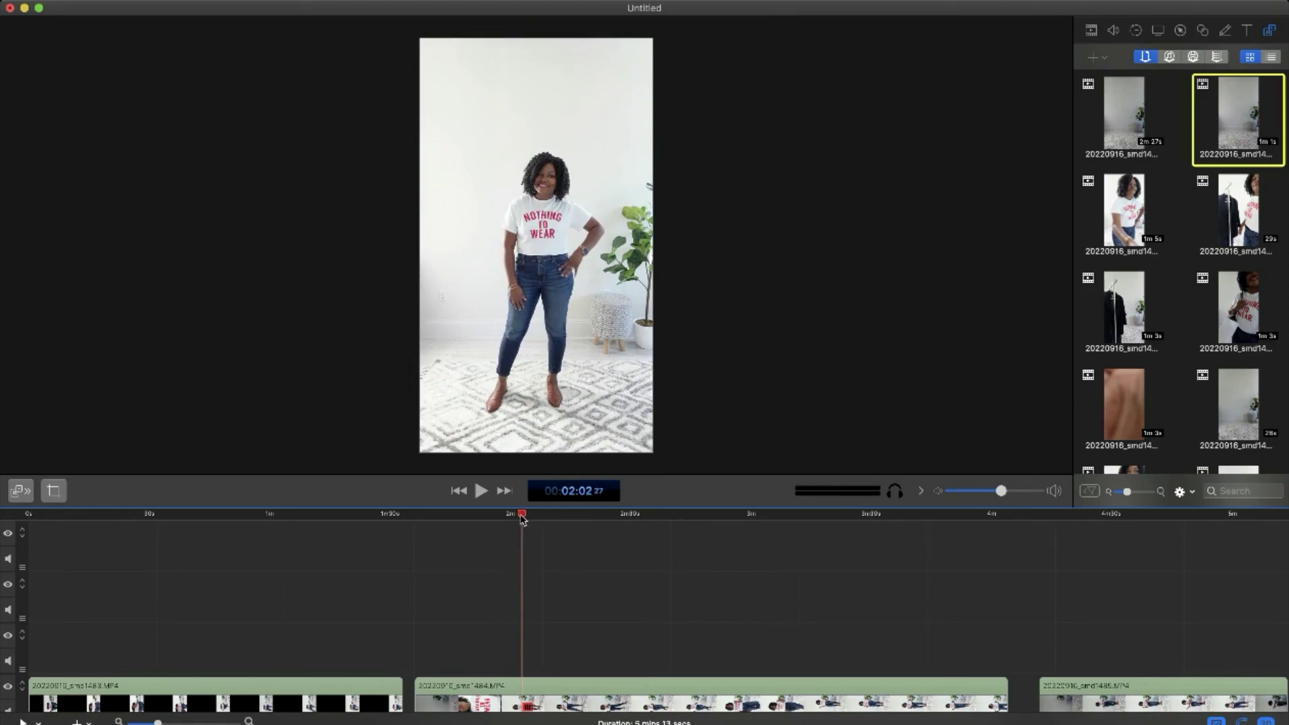
{"action": "left_click_drag", "start_coordinate": [522, 518], "coordinate": [507, 519]}
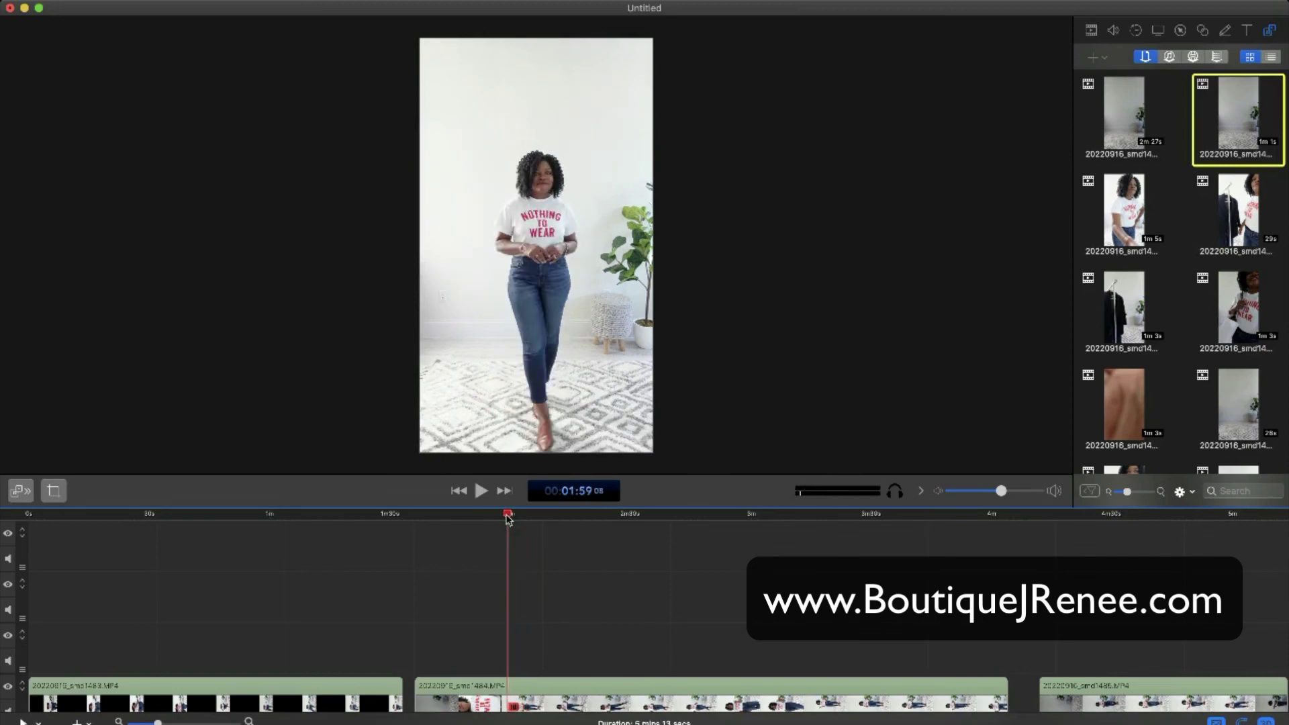
{"action": "left_click", "coordinate": [558, 692]}
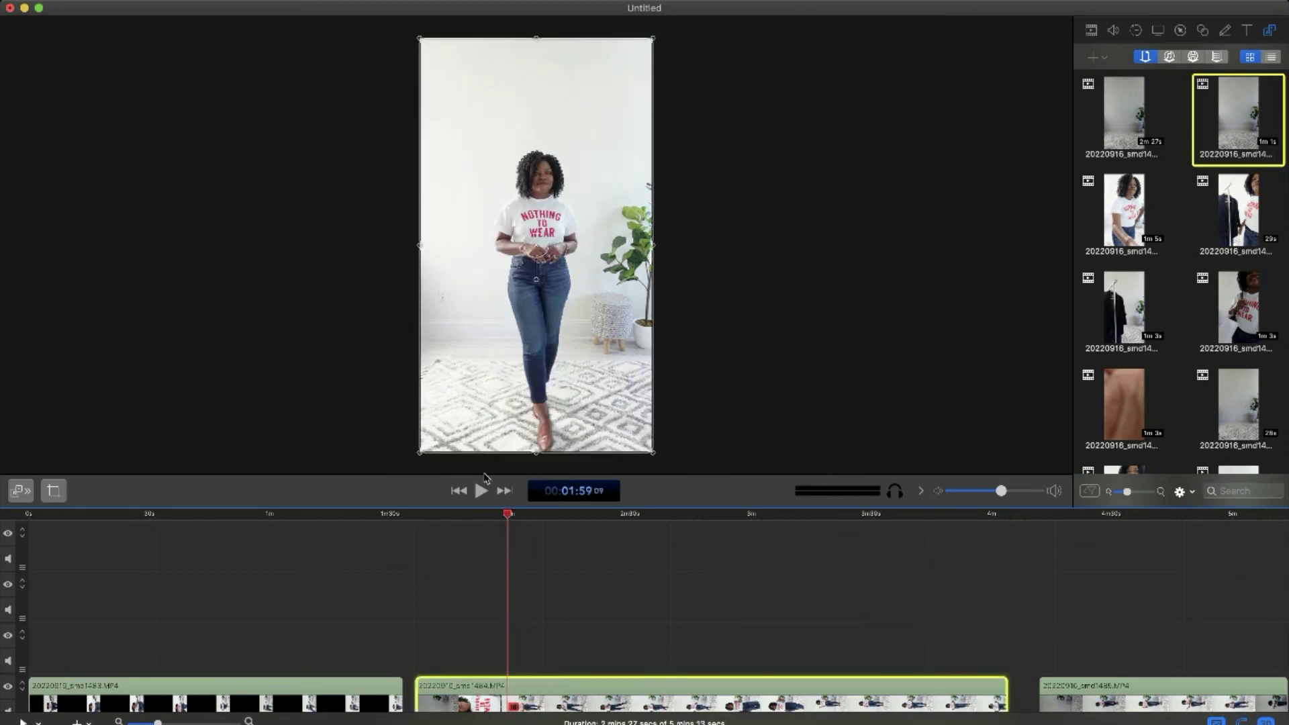
{"action": "mouse_move", "coordinate": [508, 514]}
{"action": "left_mouse_down"}
{"action": "mouse_move", "coordinate": [496, 516]}
{"action": "mouse_move", "coordinate": [508, 516]}
{"action": "left_mouse_up"}
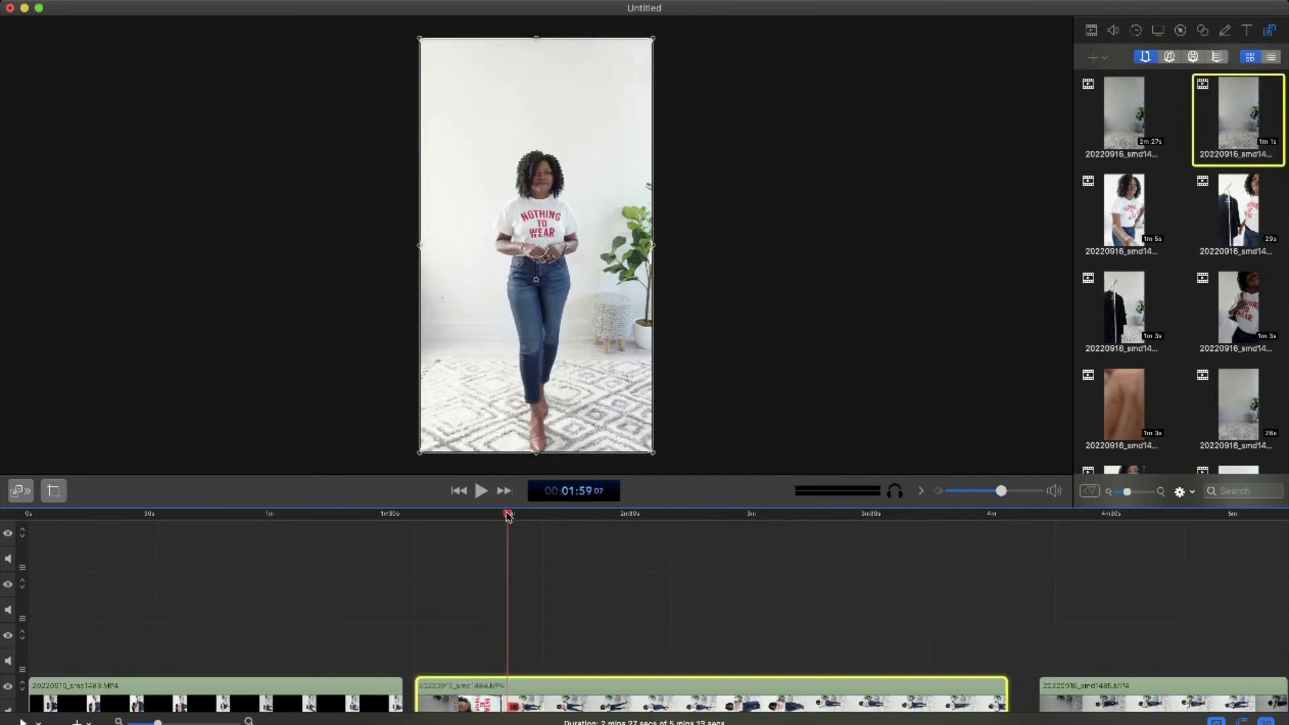
{"action": "key", "text": "space"}
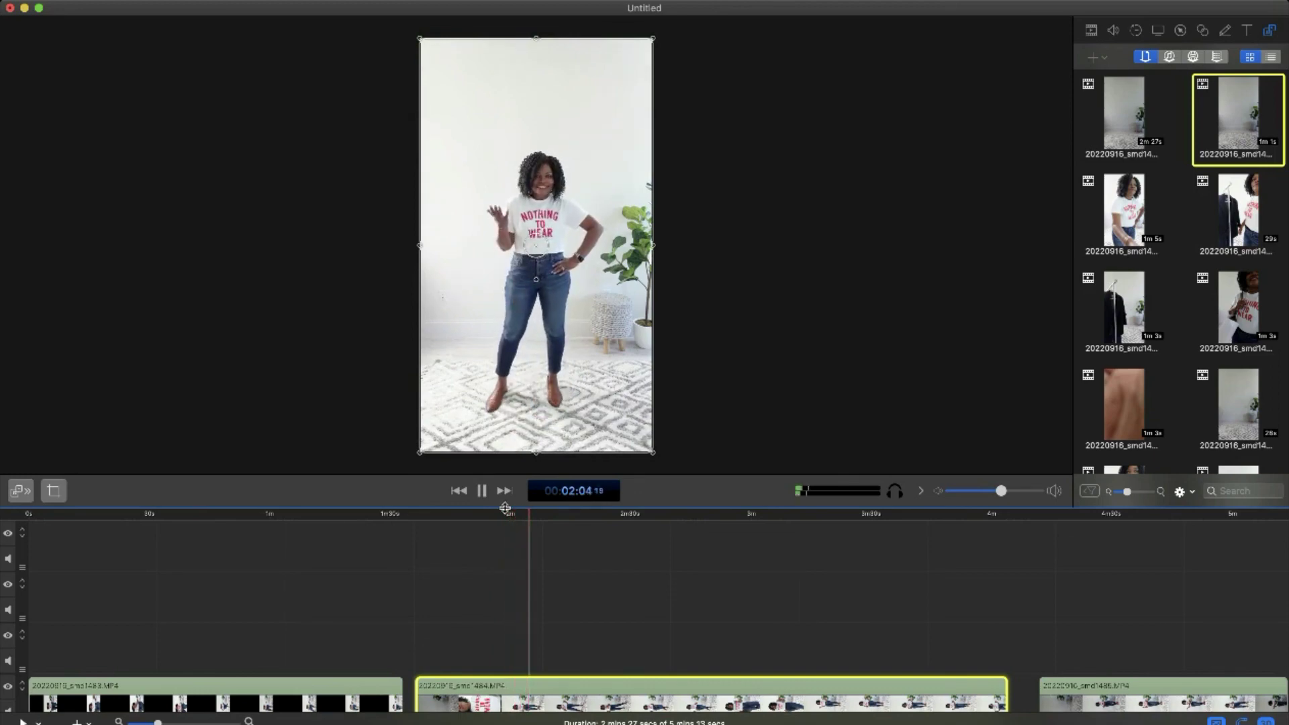
{"action": "key", "text": "space"}
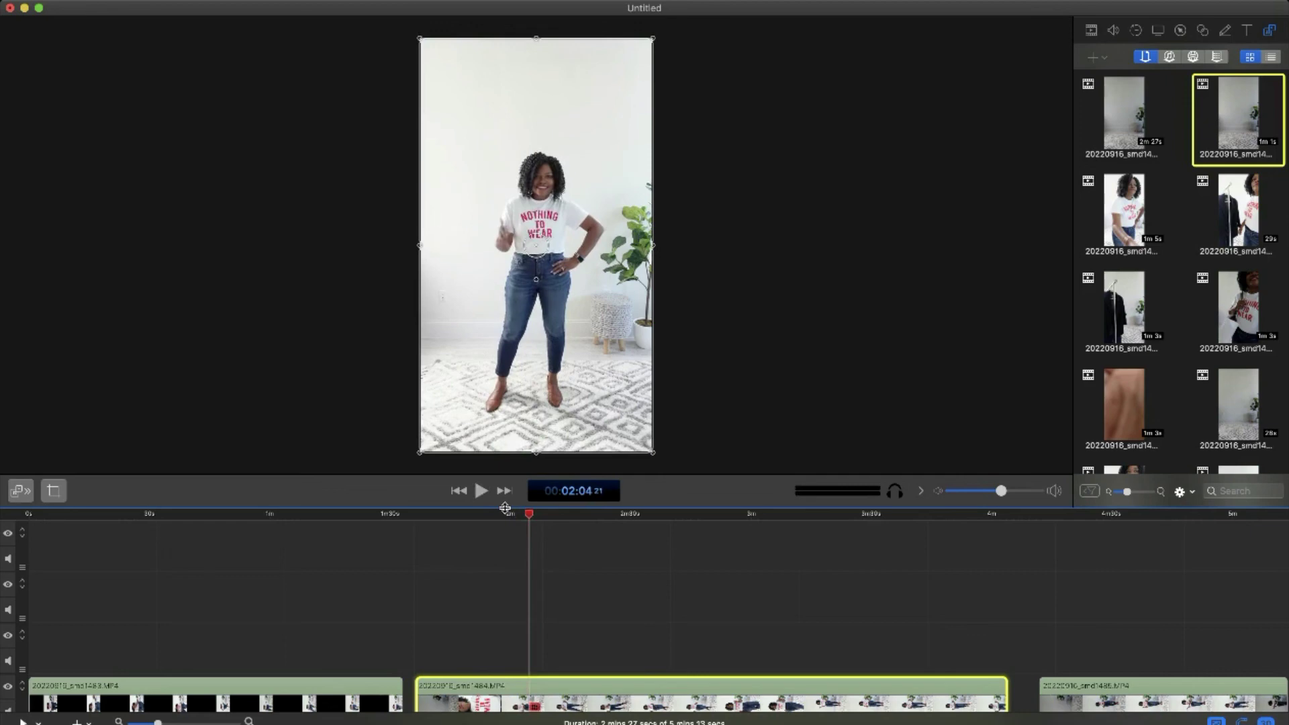
{"action": "key", "text": "space"}
{"action": "key", "text": "space"}
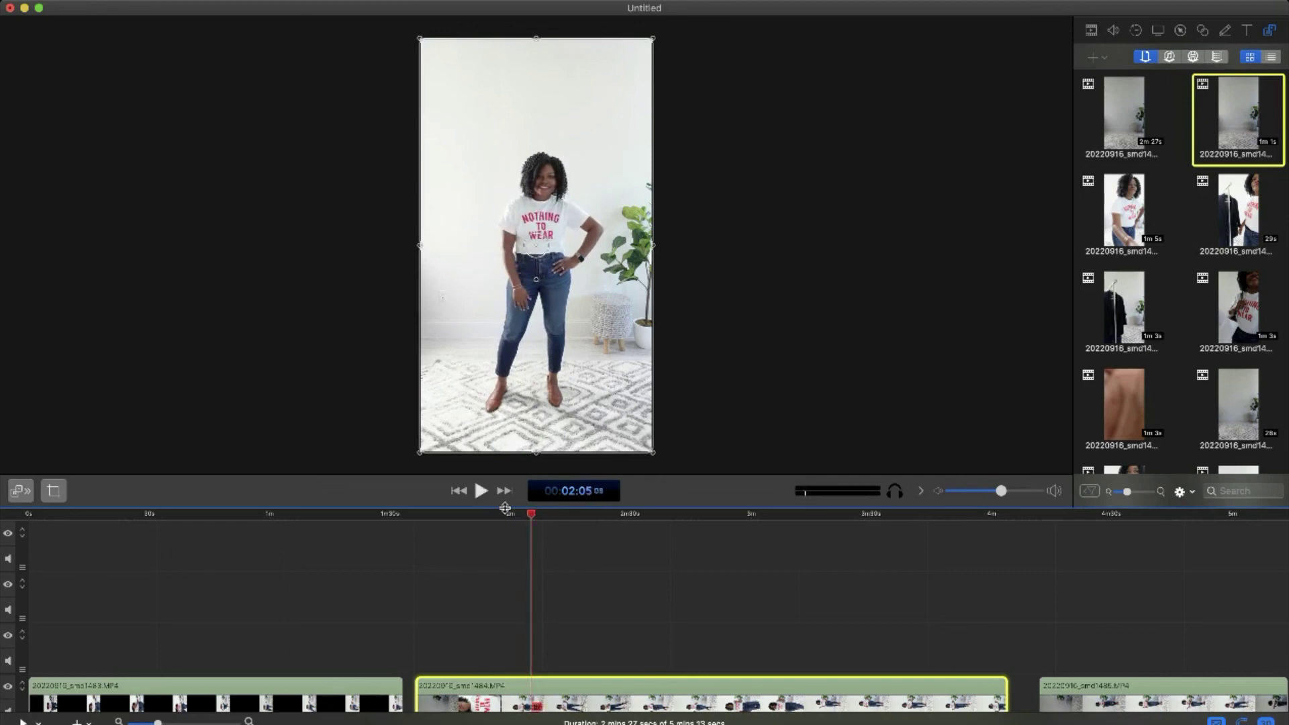
{"action": "key", "text": "super+b"}
Split the first part of the smd1484 clip again at about 2:02 and delete the footage before that cut
{"action": "left_click_drag", "start_coordinate": [531, 514], "coordinate": [505, 509]}
{"action": "key", "text": "space"}
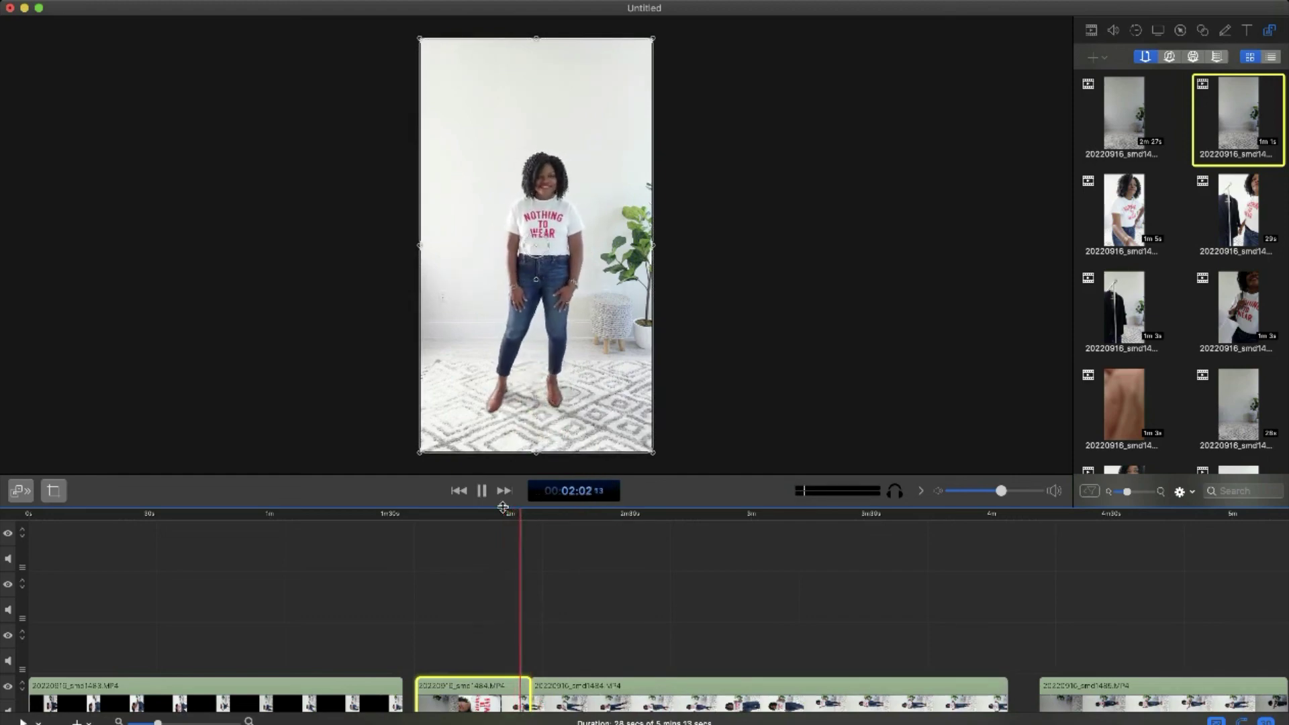
{"action": "key", "text": "space"}
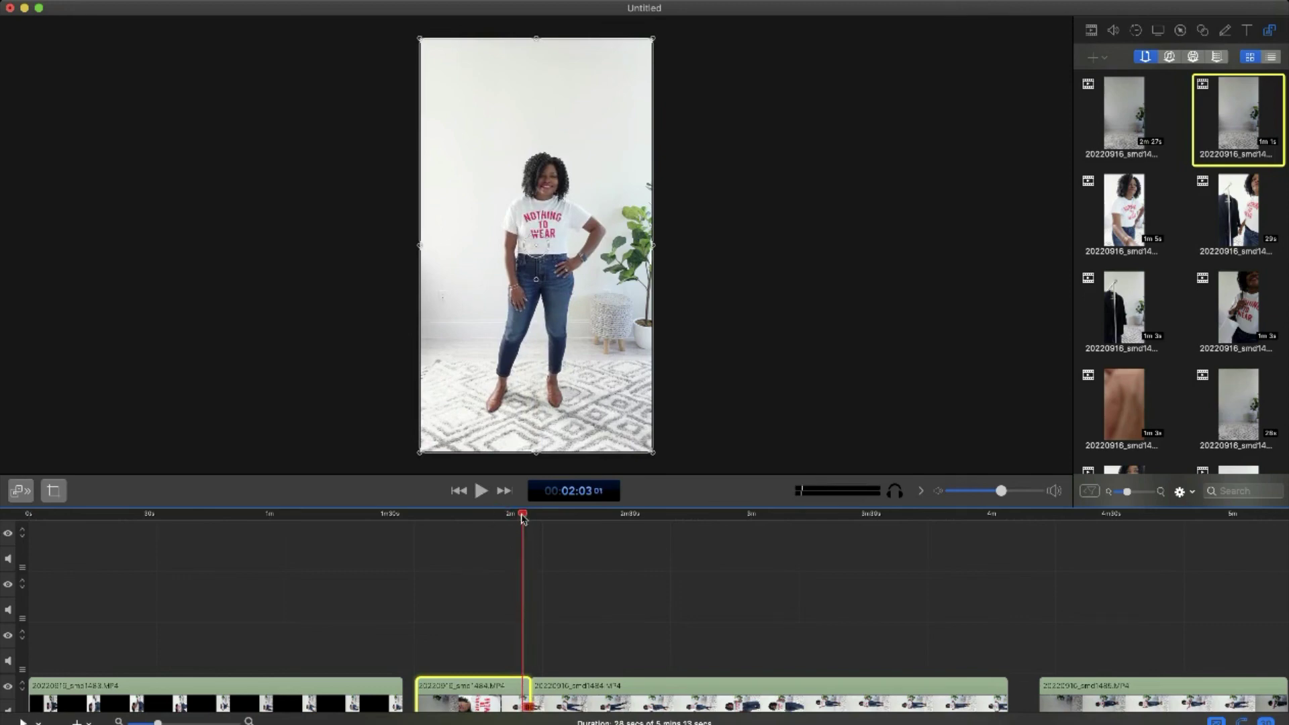
{"action": "left_click", "coordinate": [512, 516]}
{"action": "left_click_drag", "start_coordinate": [512, 519], "coordinate": [515, 519]}
{"action": "left_click_drag", "start_coordinate": [510, 519], "coordinate": [521, 519]}
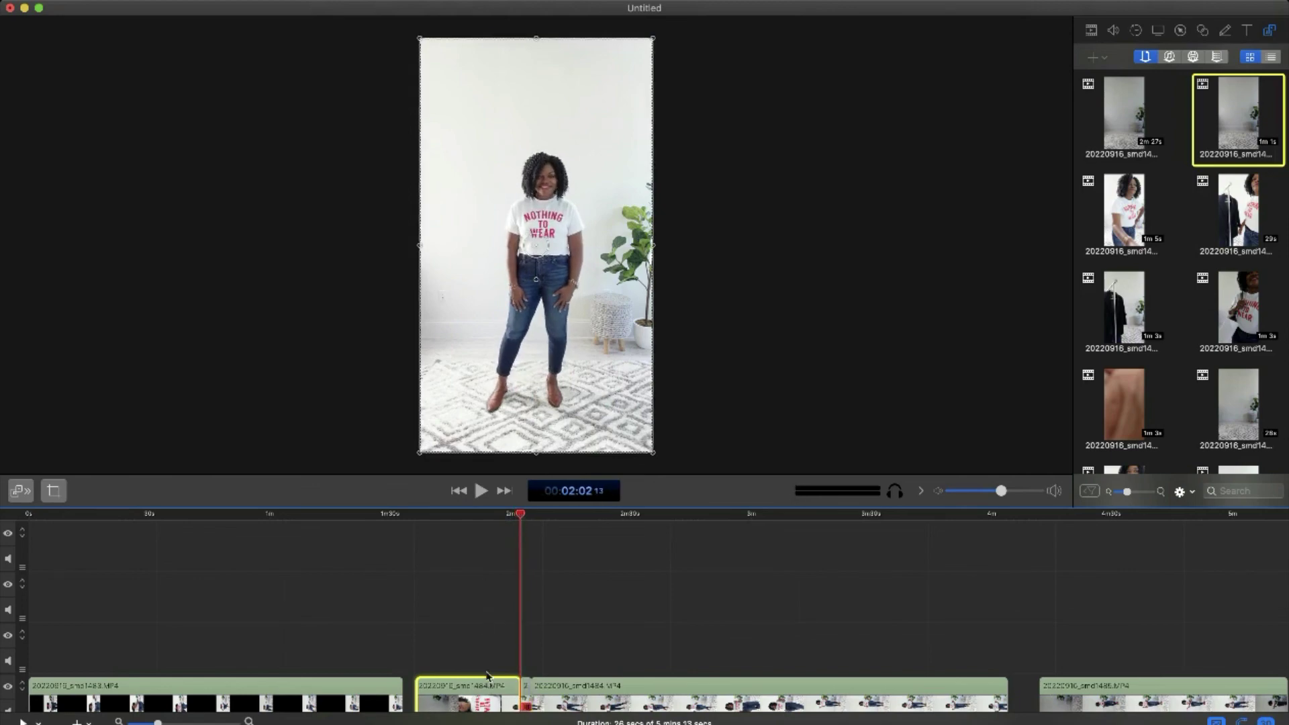
{"action": "key", "text": "super+b"}
{"action": "left_click", "coordinate": [478, 706]}
{"action": "key", "text": "Delete"}
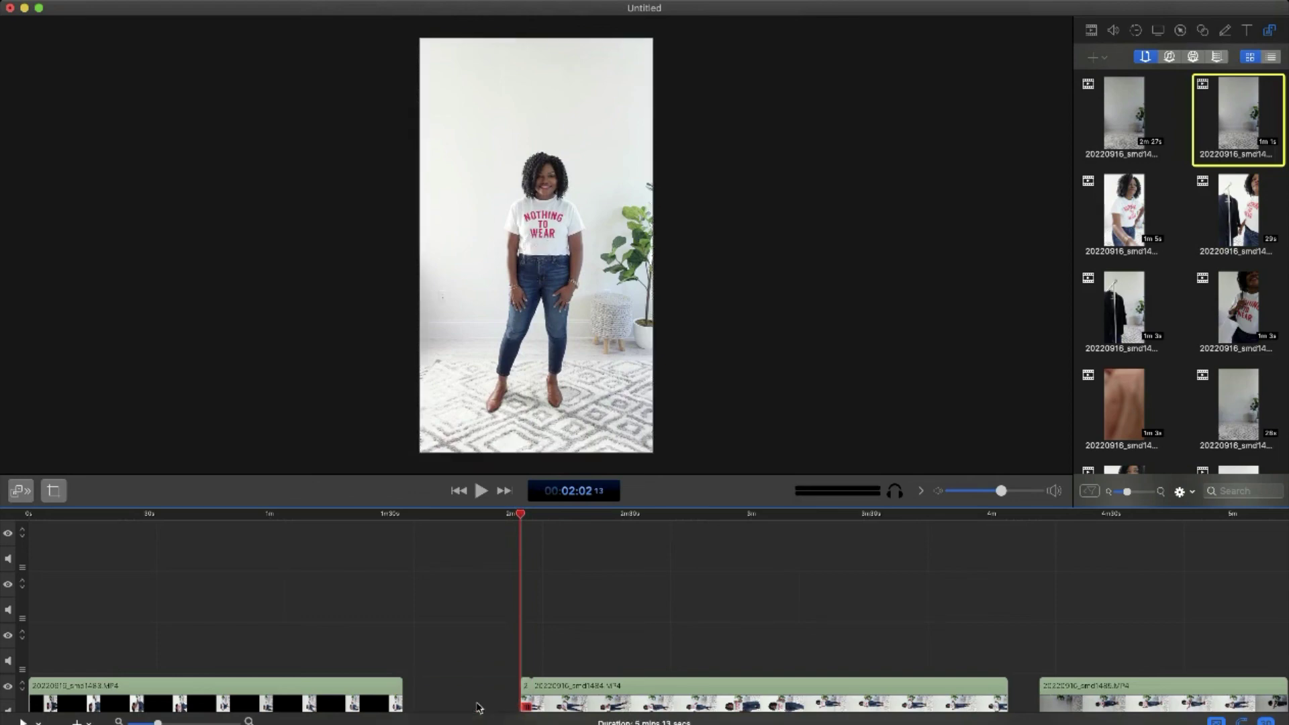
Delete the smd1483 clip and move the short smd1484 pose piece to about 0:15 on the lowest visible track
{"action": "left_click_drag", "start_coordinate": [524, 686], "coordinate": [442, 648]}
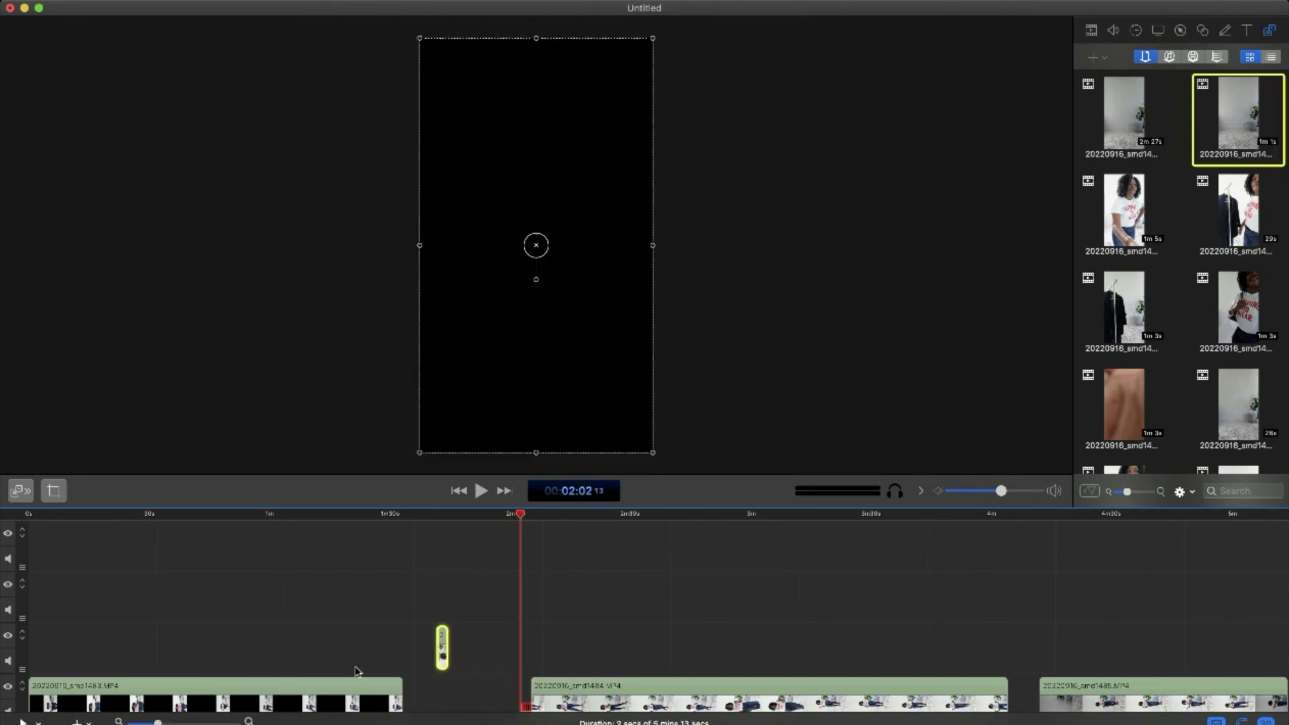
{"action": "left_click", "coordinate": [343, 691]}
{"action": "key", "text": "Delete"}
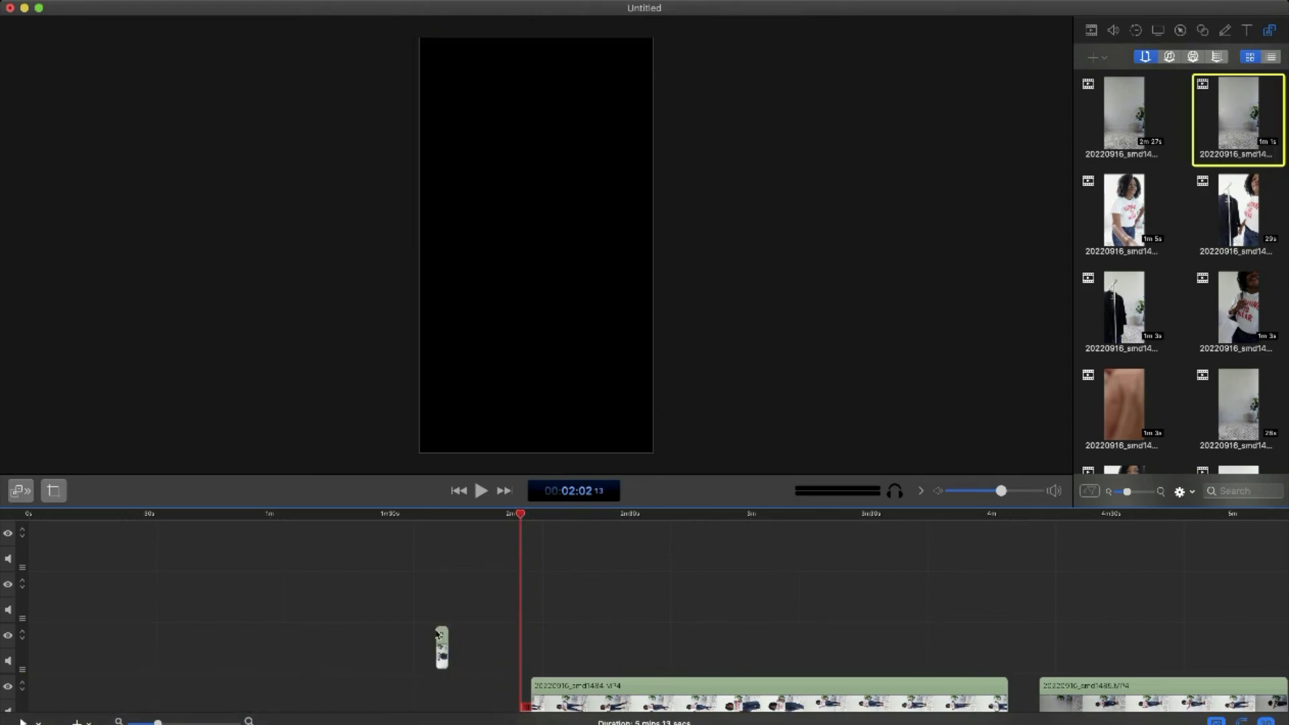
{"action": "left_click_drag", "start_coordinate": [442, 641], "coordinate": [93, 692]}
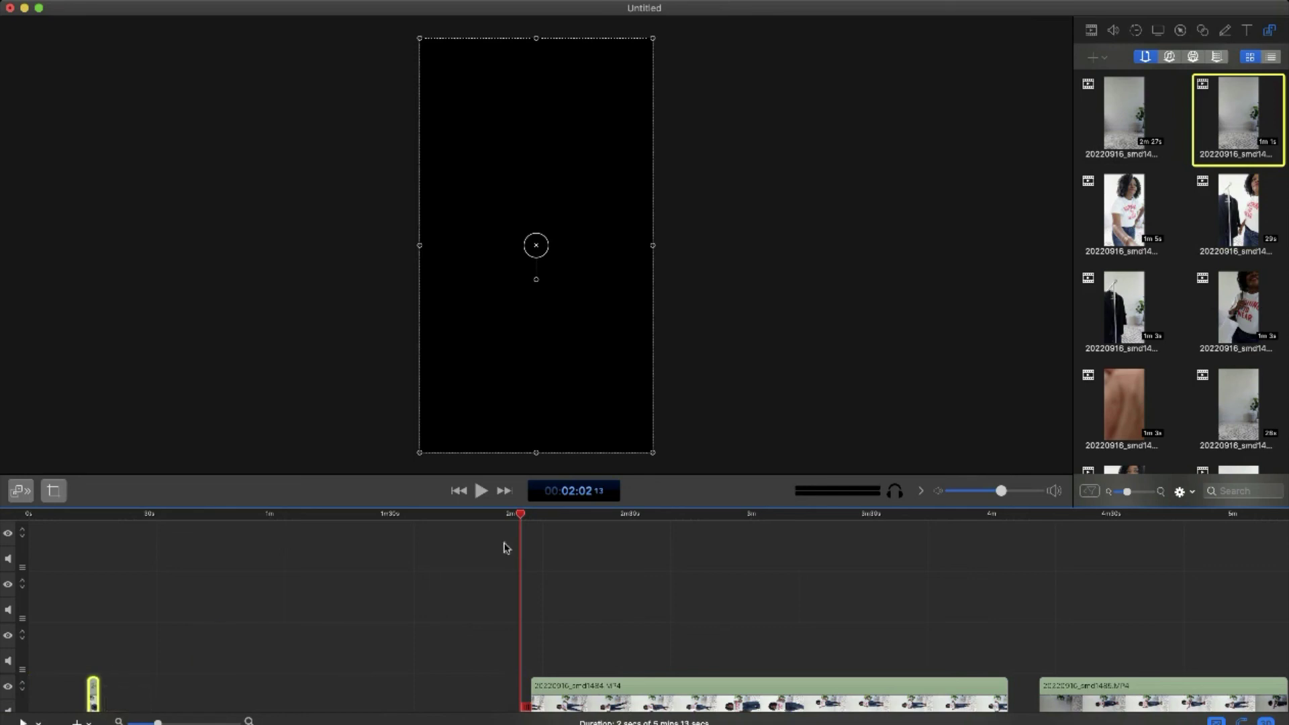
{"action": "left_click_drag", "start_coordinate": [523, 515], "coordinate": [90, 618]}
{"action": "key", "text": "space"}
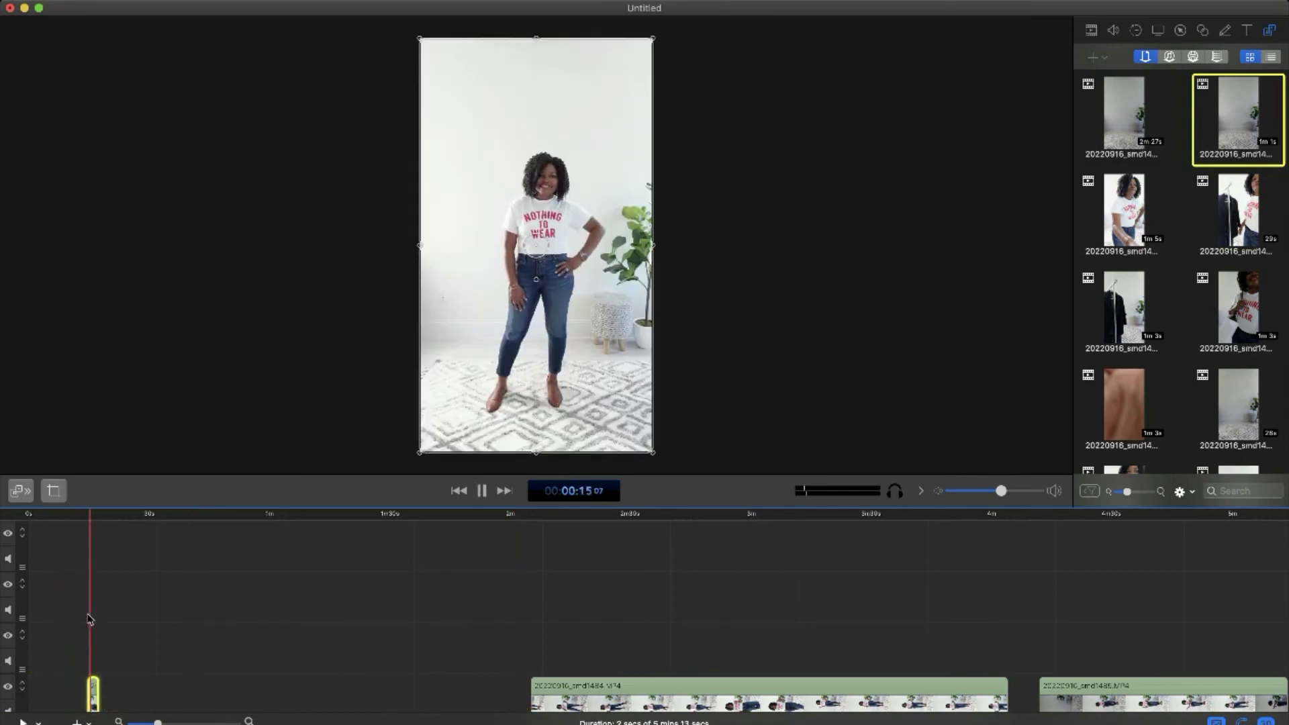
{"action": "key", "text": "space"}
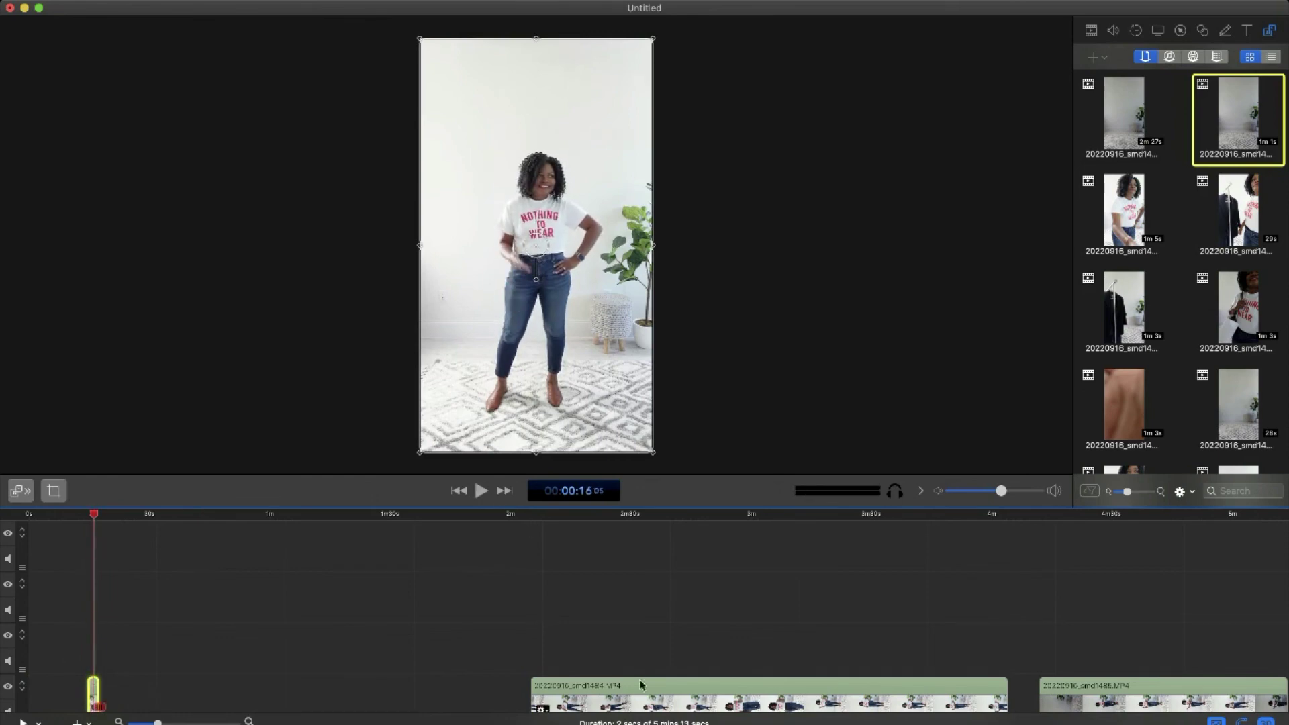
Add the smd1500 clip from the media library to the lowest visible track, starting at about 0:24, ahead of the smd1484 clip
{"action": "left_click", "coordinate": [664, 698]}
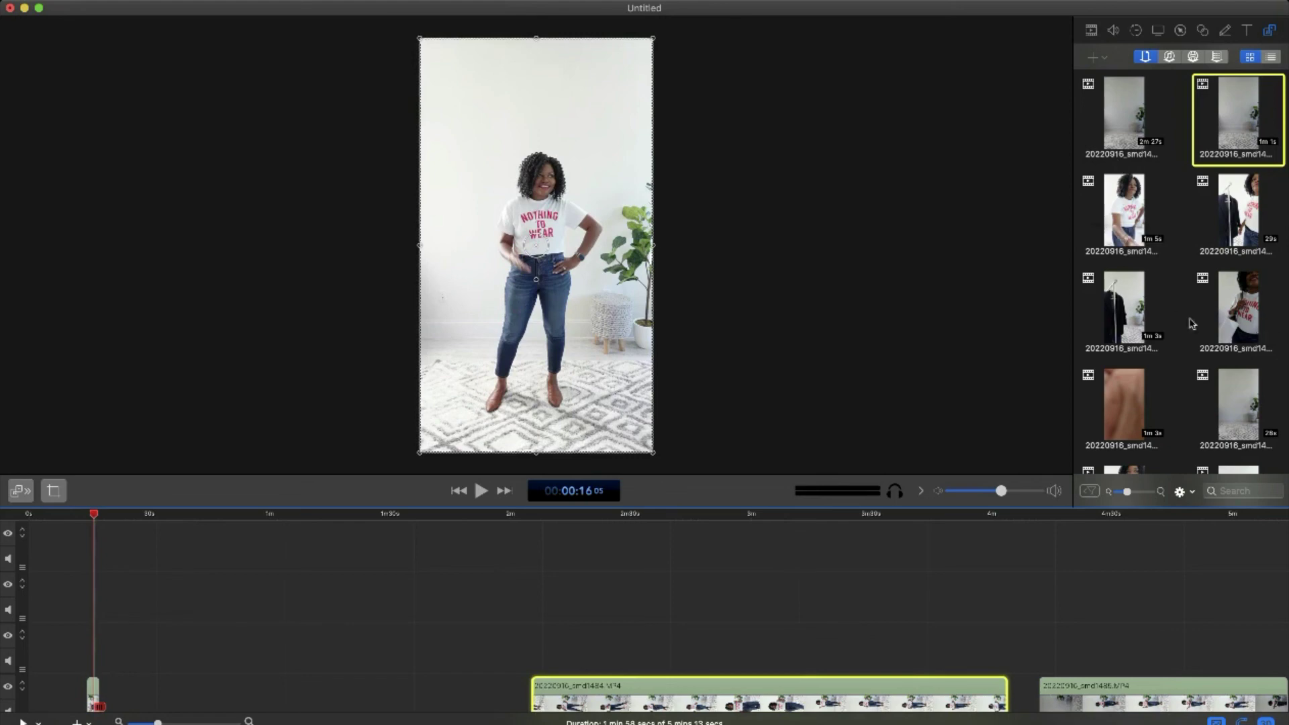
{"action": "scroll", "coordinate": [1117, 322], "scroll_direction": "down", "scroll_amount": 5}
{"action": "scroll", "coordinate": [1113, 307], "scroll_direction": "down", "scroll_amount": 10}
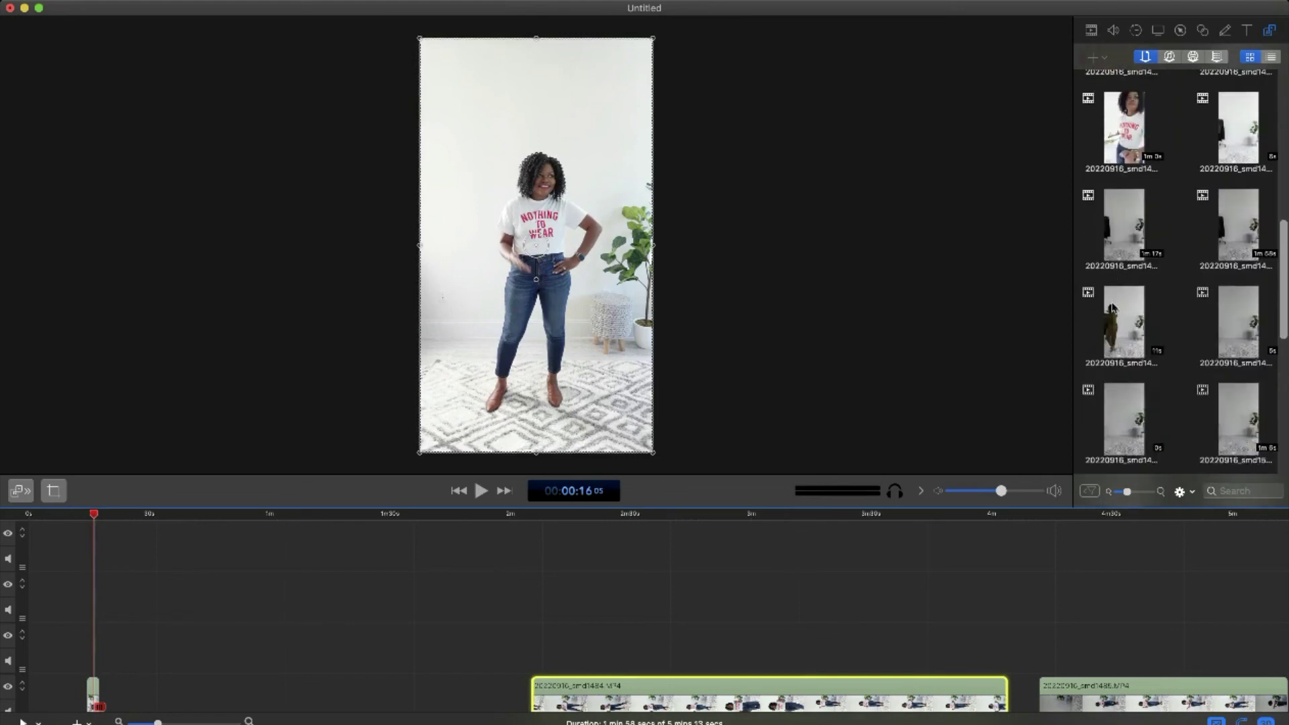
{"action": "scroll", "coordinate": [1113, 307], "scroll_direction": "down", "scroll_amount": 3}
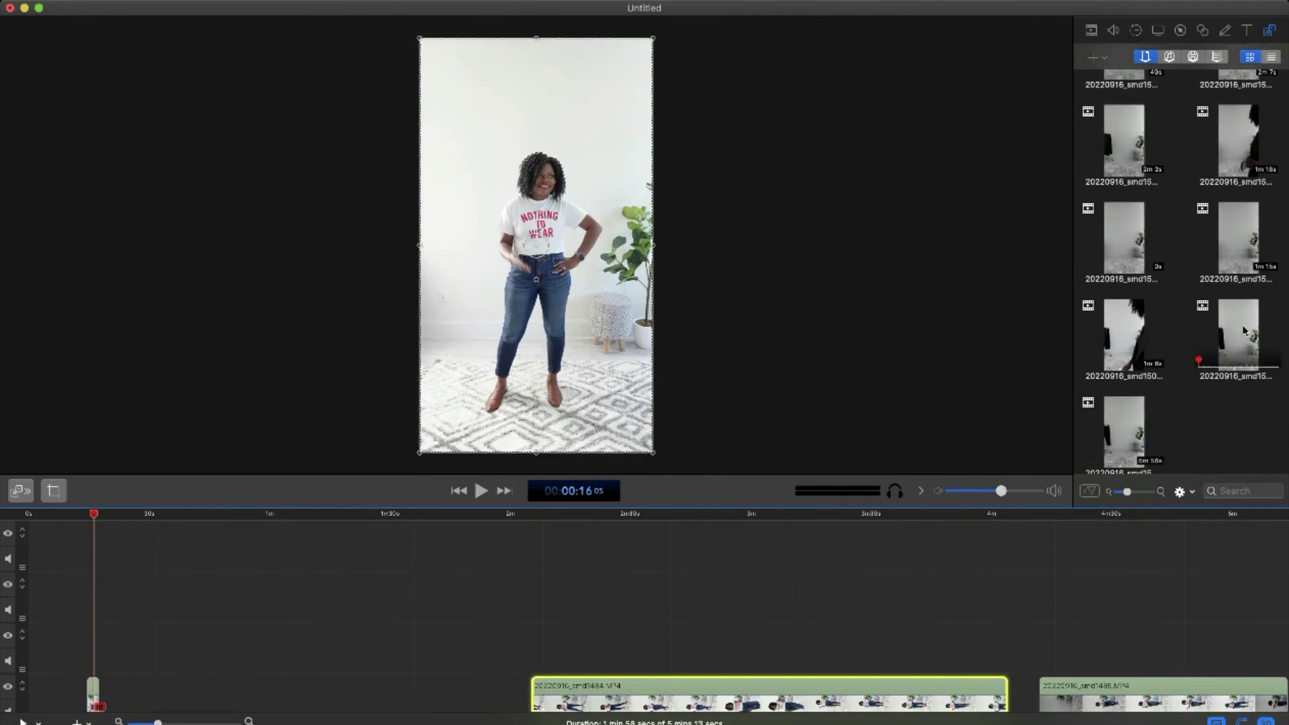
{"action": "scroll", "coordinate": [1243, 330], "scroll_direction": "up", "scroll_amount": 4}
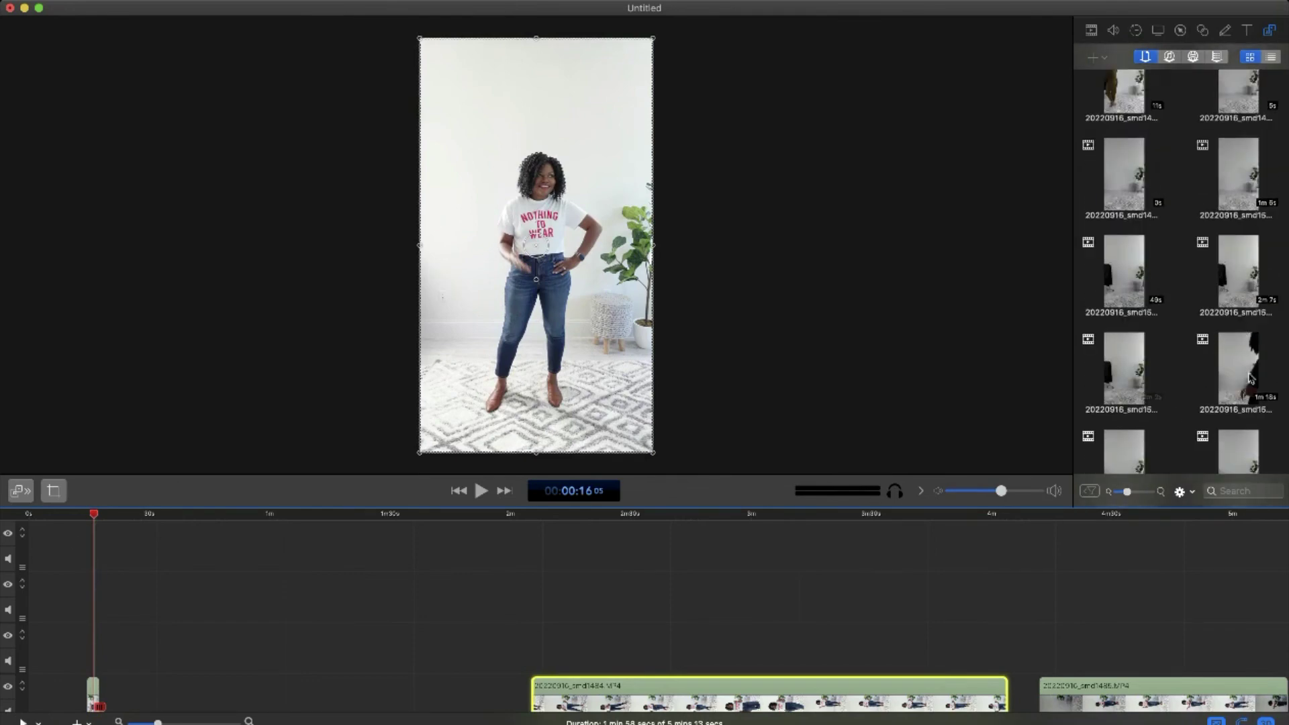
{"action": "scroll", "coordinate": [1242, 228], "scroll_direction": "up", "scroll_amount": 1}
{"action": "left_click", "coordinate": [1240, 230]}
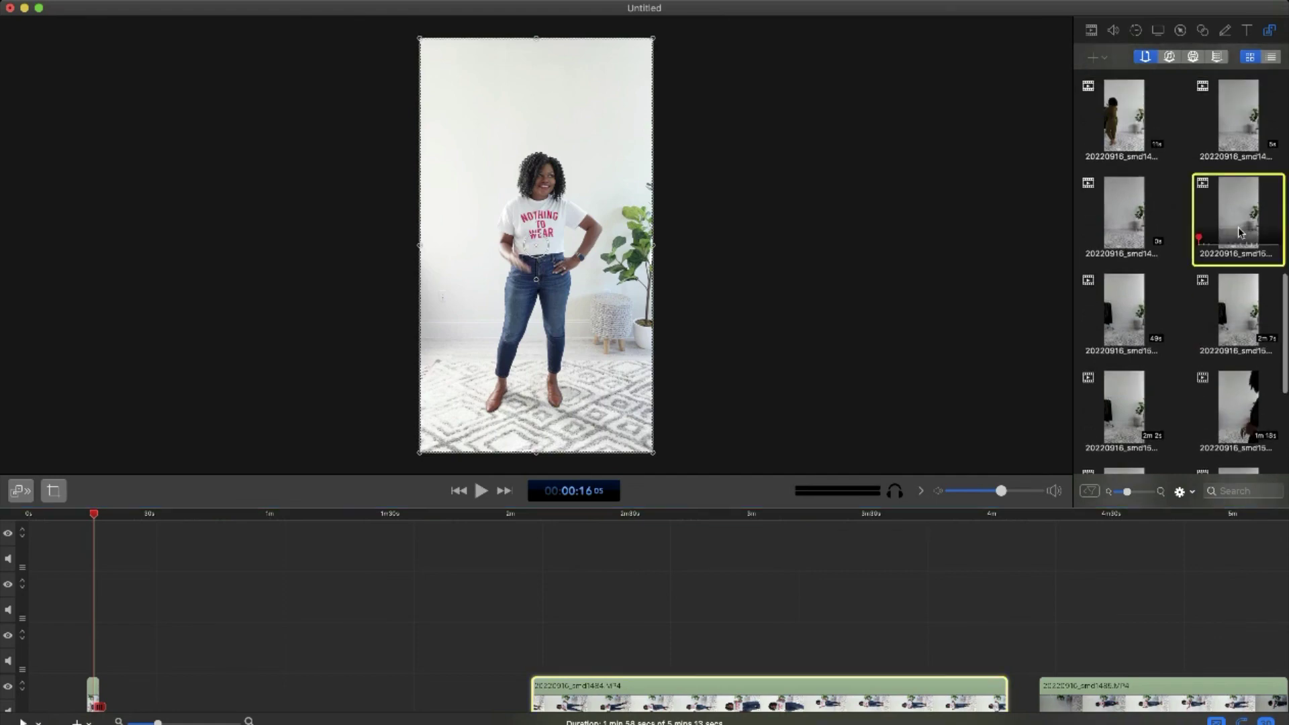
{"action": "left_click_drag", "start_coordinate": [336, 644], "coordinate": [337, 643]}
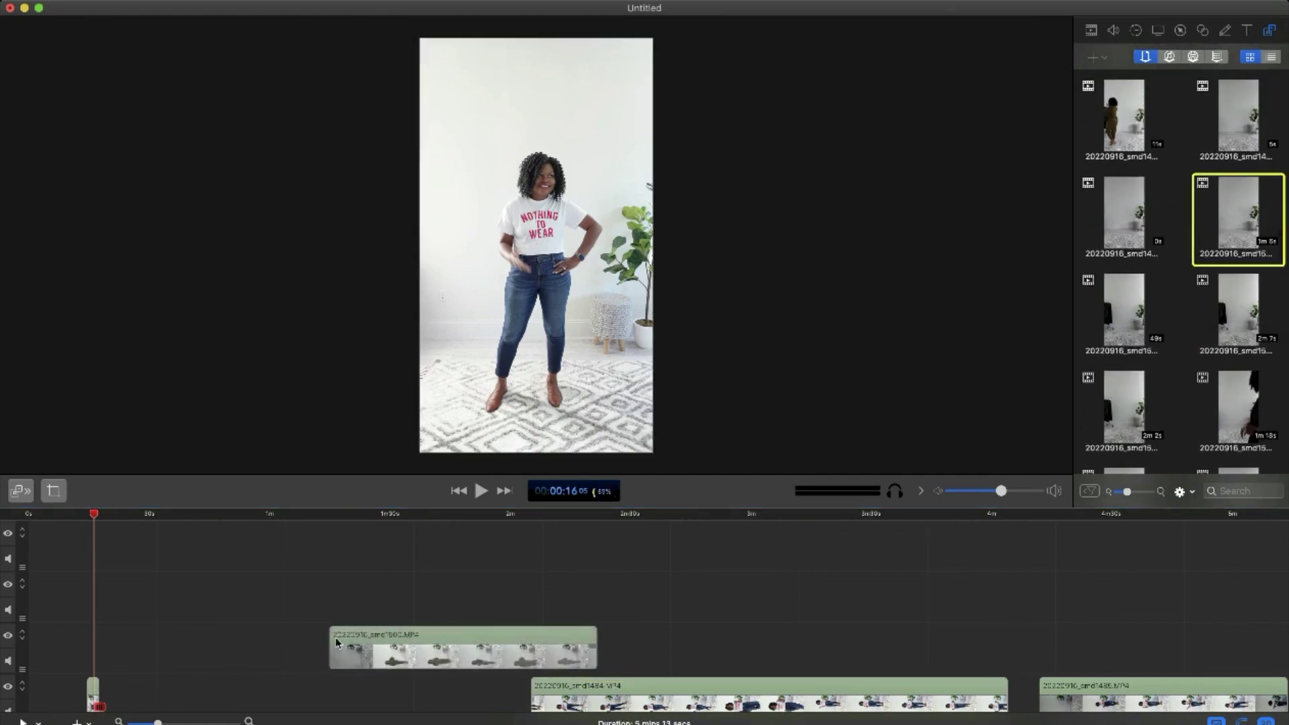
{"action": "left_click_drag", "start_coordinate": [456, 656], "coordinate": [243, 684]}
Rotate the smd1500 clip upright at about 0:37, align it with the canvas's upper-left corner and scale it to fill the portrait canvas
{"action": "left_click_drag", "start_coordinate": [95, 517], "coordinate": [180, 514]}
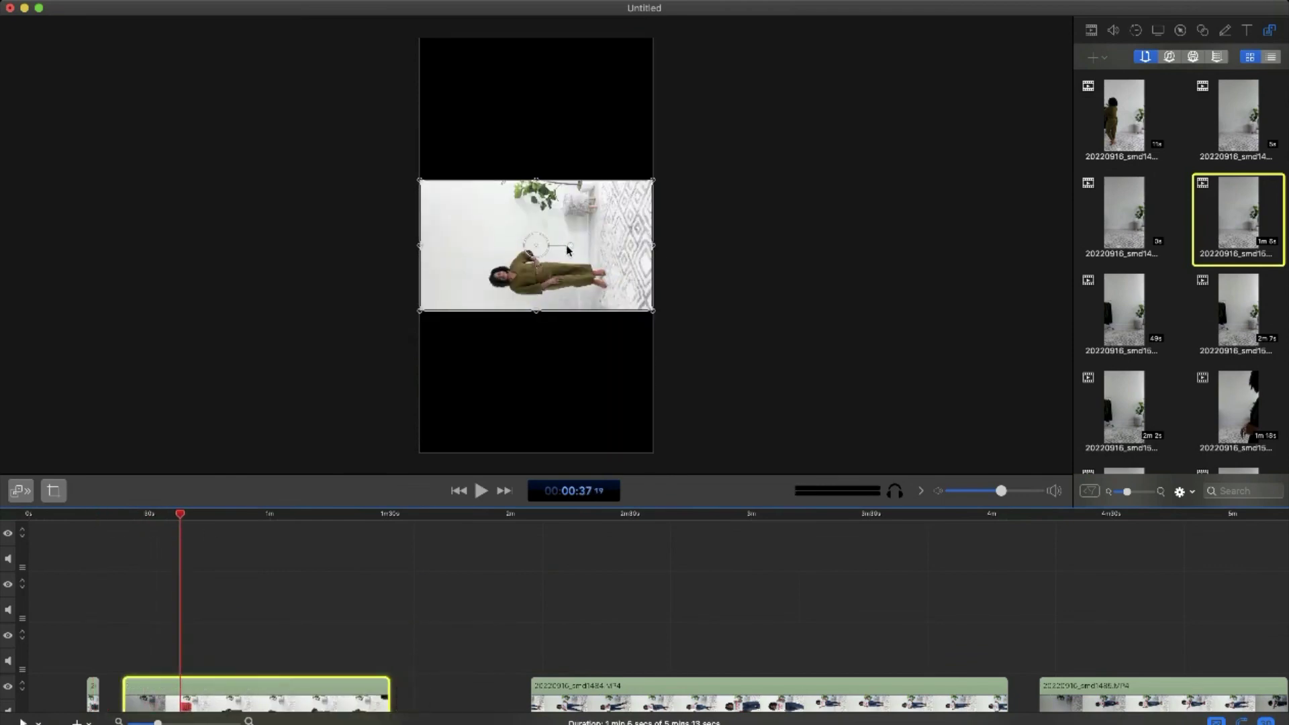
{"action": "left_click_drag", "start_coordinate": [570, 246], "coordinate": [540, 292]}
{"action": "left_click_drag", "start_coordinate": [507, 177], "coordinate": [458, 86]}
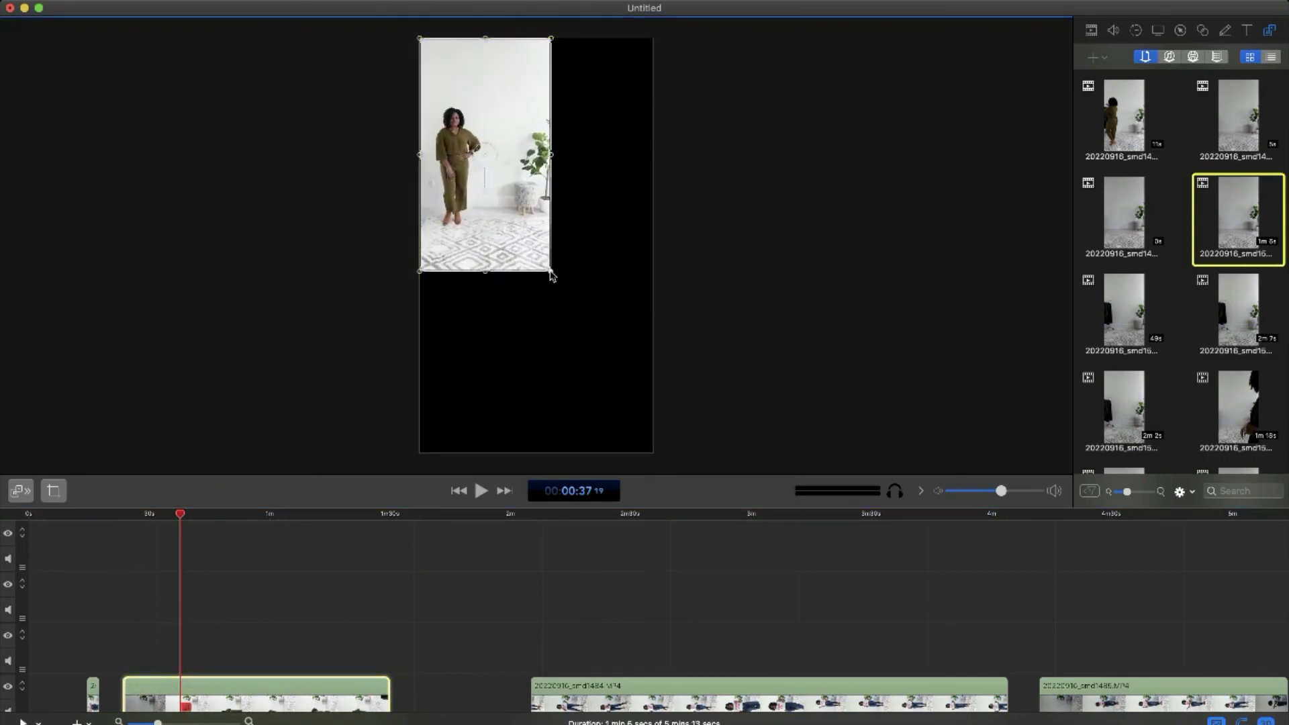
{"action": "left_click_drag", "start_coordinate": [550, 272], "coordinate": [667, 430]}
{"action": "left_click", "coordinate": [689, 388]}
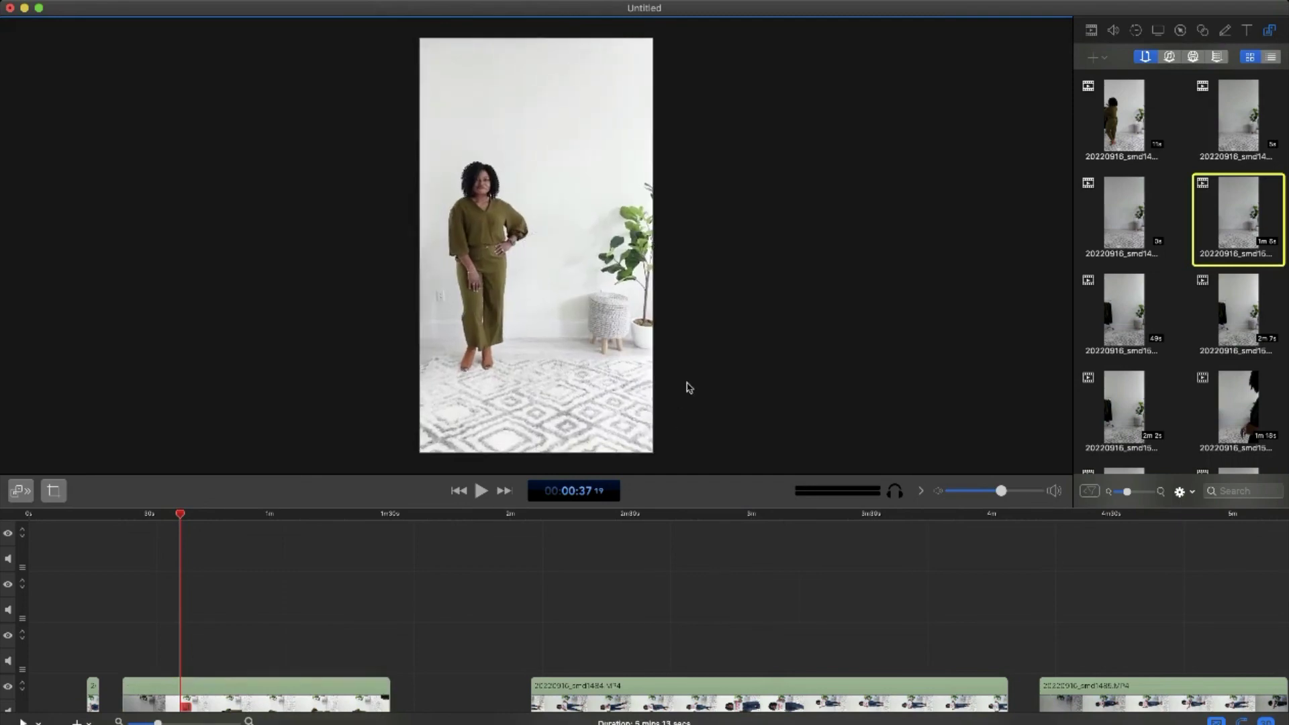
Play the smd1500 clip to about 0:52, then enlarge it slightly and shift it so its left edge sits at the canvas's centre
{"action": "left_click", "coordinate": [478, 495]}
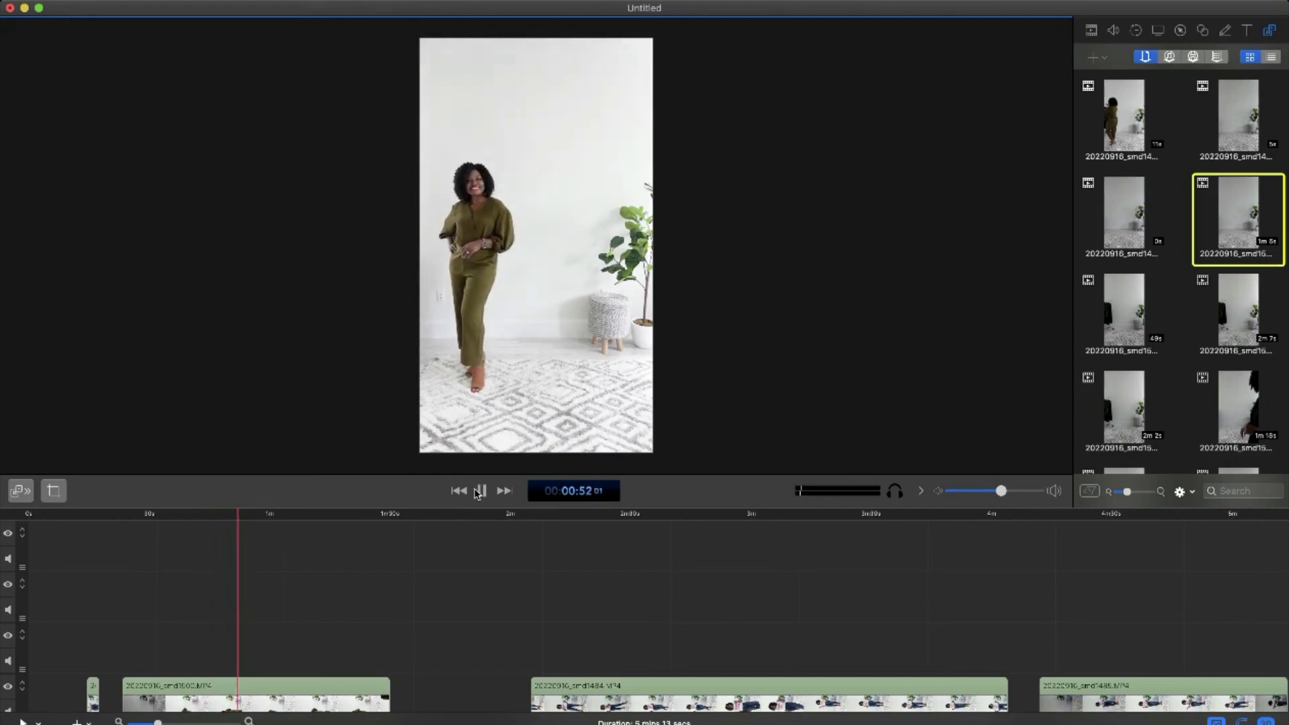
{"action": "left_click", "coordinate": [625, 195]}
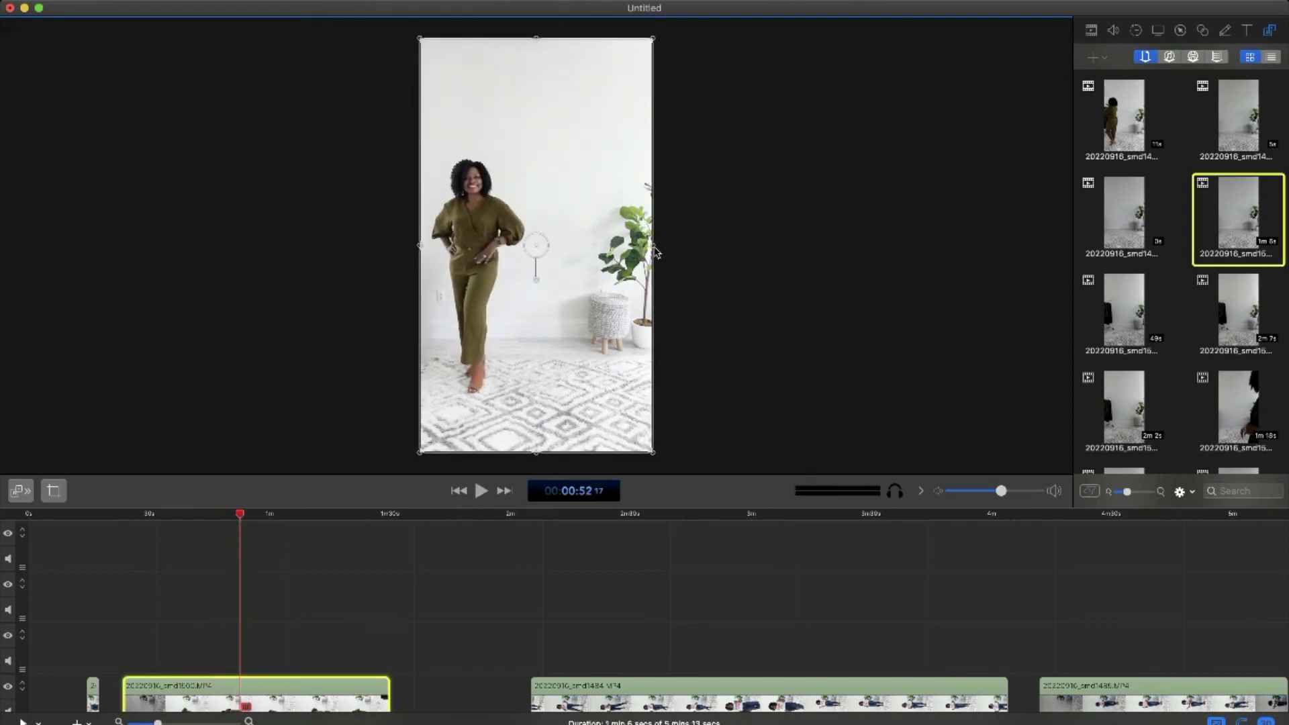
{"action": "mouse_move", "coordinate": [654, 247]}
{"action": "left_mouse_down"}
{"action": "mouse_move", "coordinate": [650, 264]}
{"action": "mouse_move", "coordinate": [684, 266]}
{"action": "mouse_move", "coordinate": [445, 273]}
{"action": "mouse_move", "coordinate": [671, 262]}
{"action": "left_mouse_up"}
{"action": "left_click", "coordinate": [802, 261]}
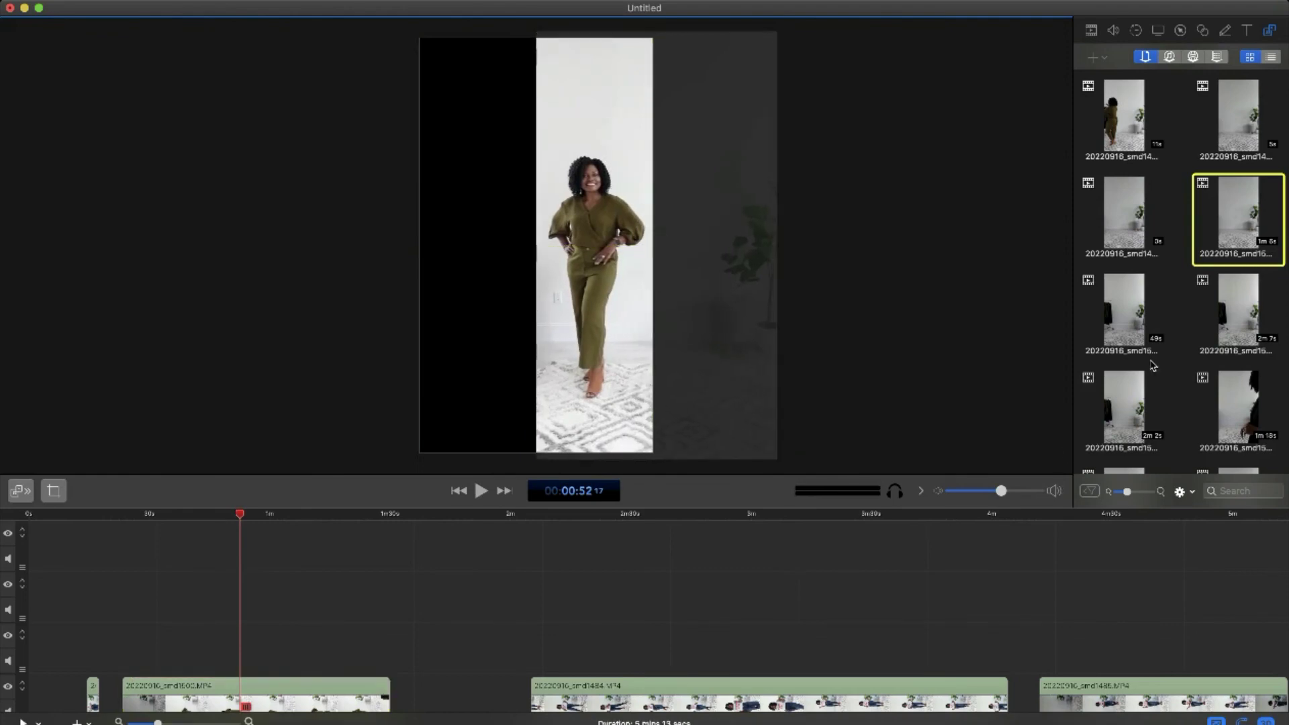
Check the remaining clips in the media library and move the playhead to 0:58 in the smd1500 clip
{"action": "scroll", "coordinate": [1153, 366], "scroll_direction": "down", "scroll_amount": 5}
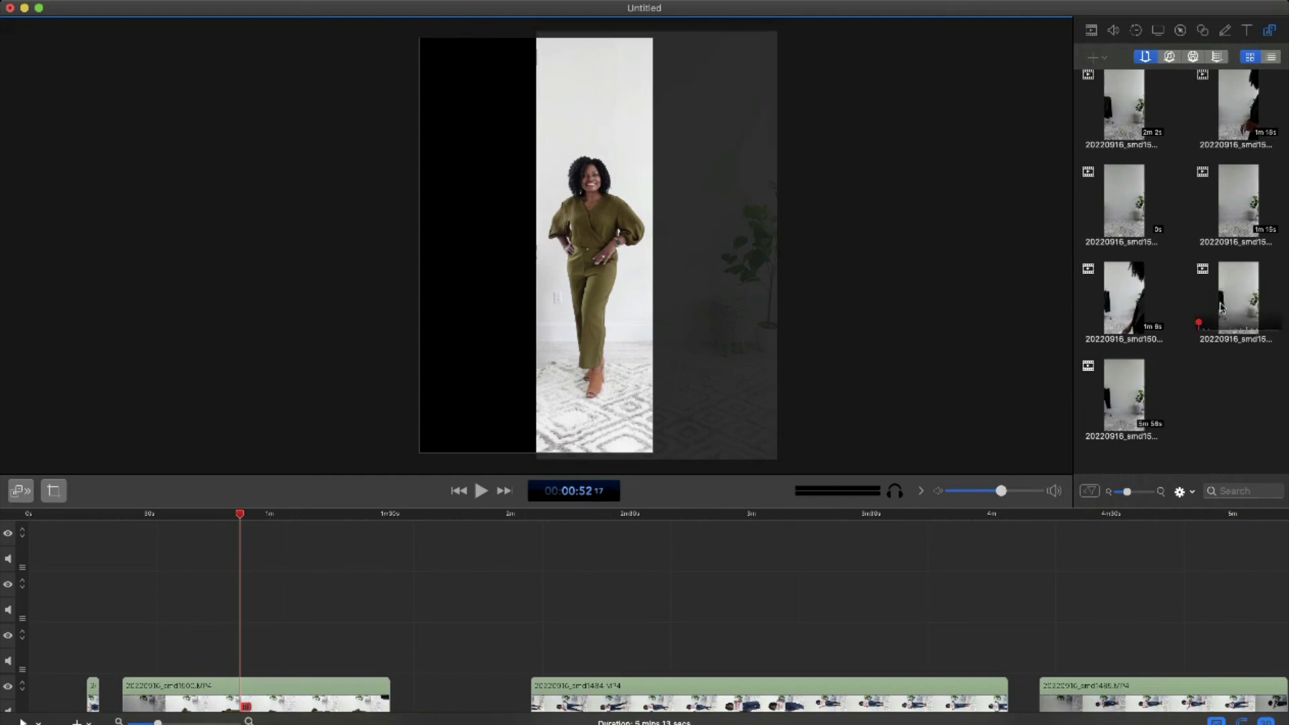
{"action": "left_click_drag", "start_coordinate": [243, 516], "coordinate": [262, 557]}
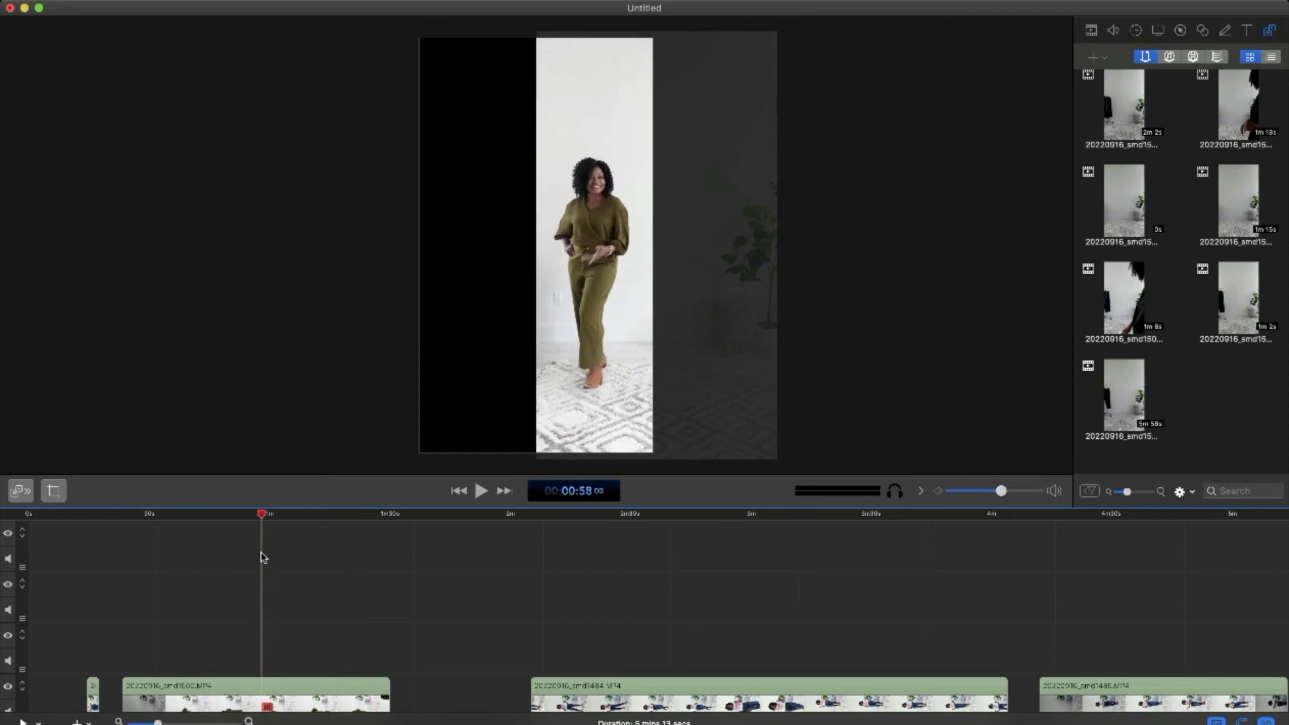